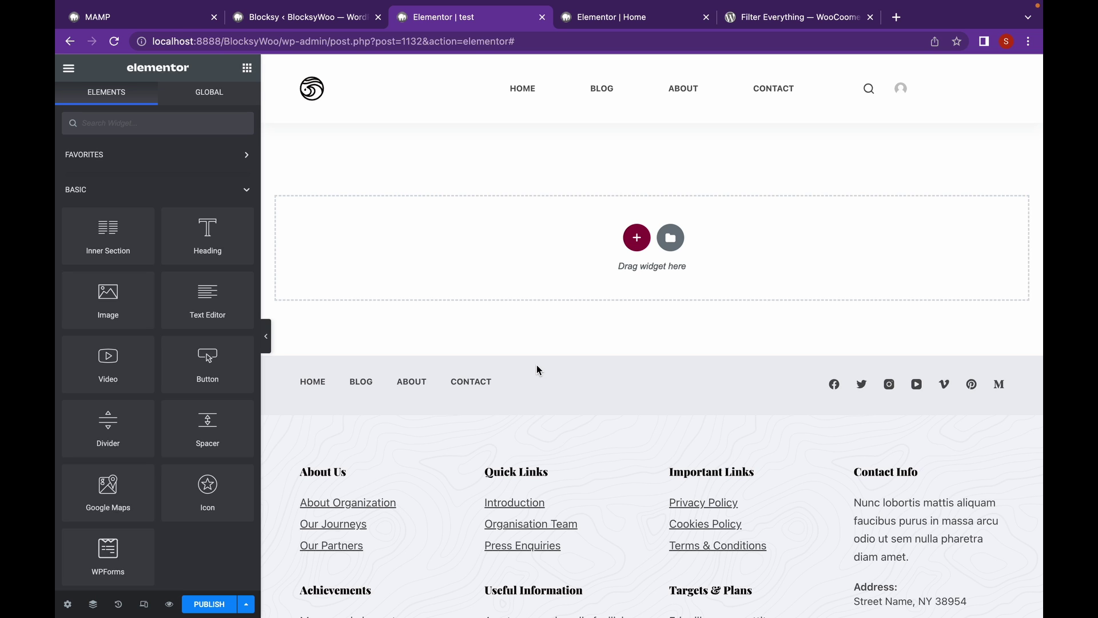
Insert the Online Training – Home template from Library > Pages without applying its page settings
left_click(670, 238)
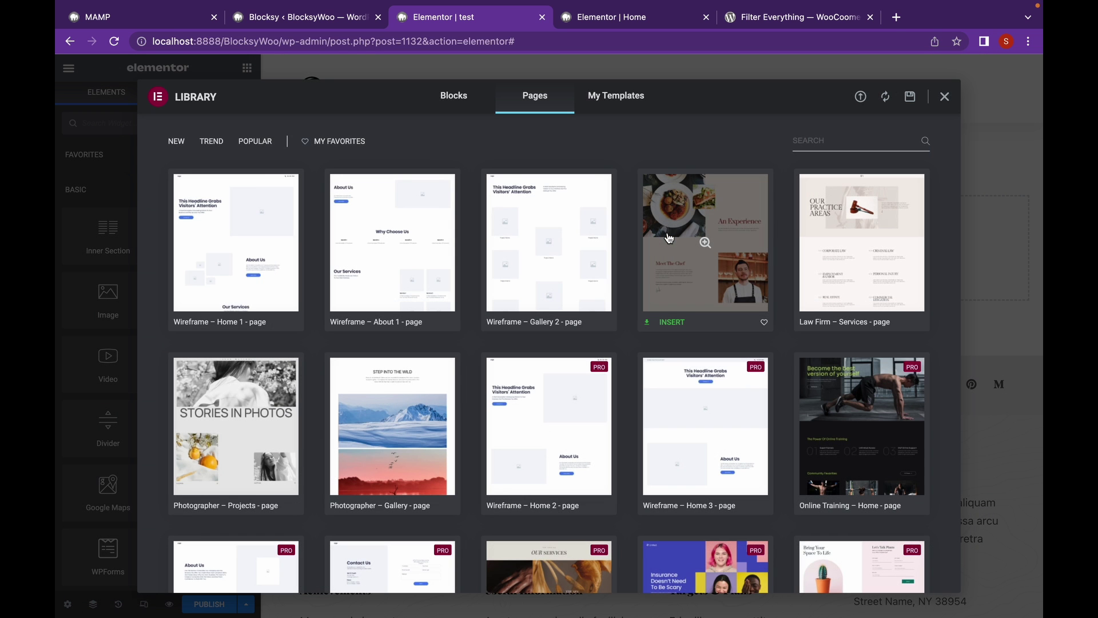
left_click(829, 388)
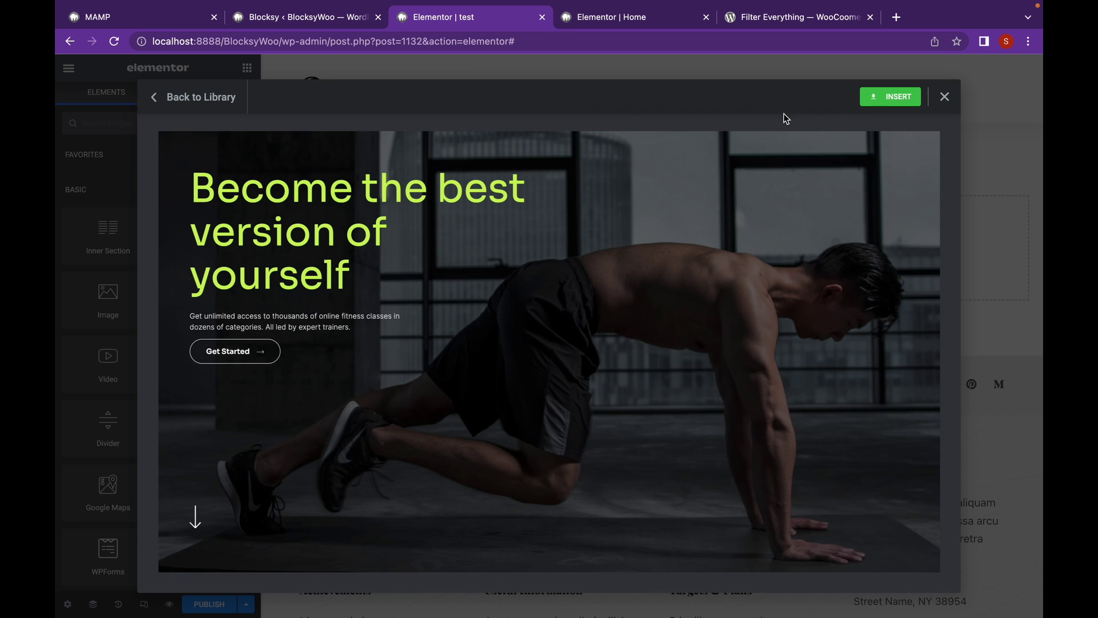
left_click(873, 102)
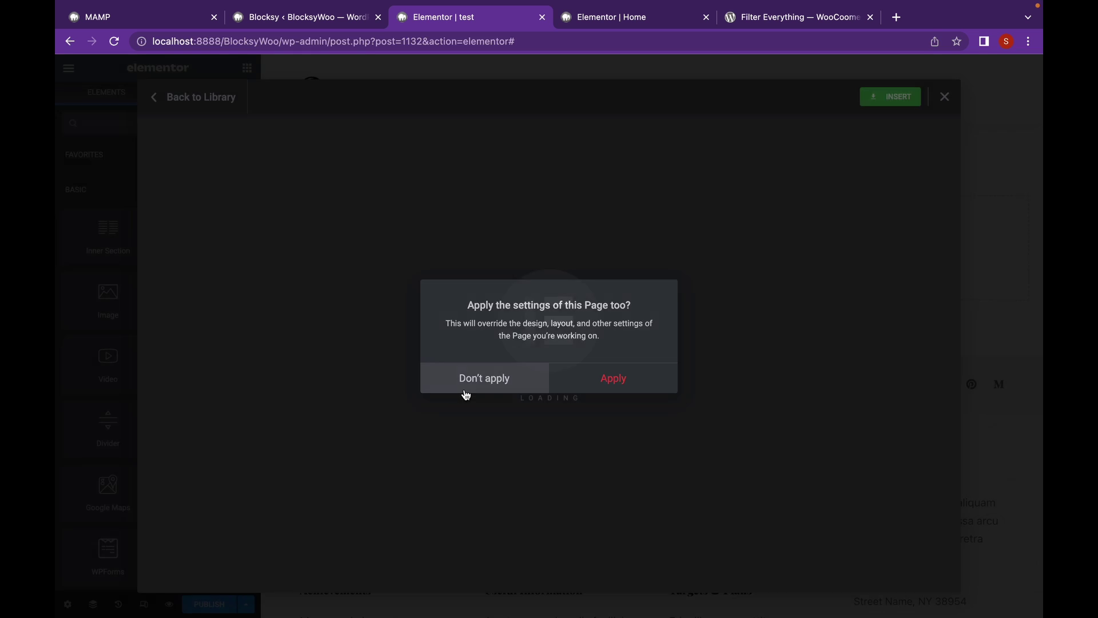
left_click(465, 382)
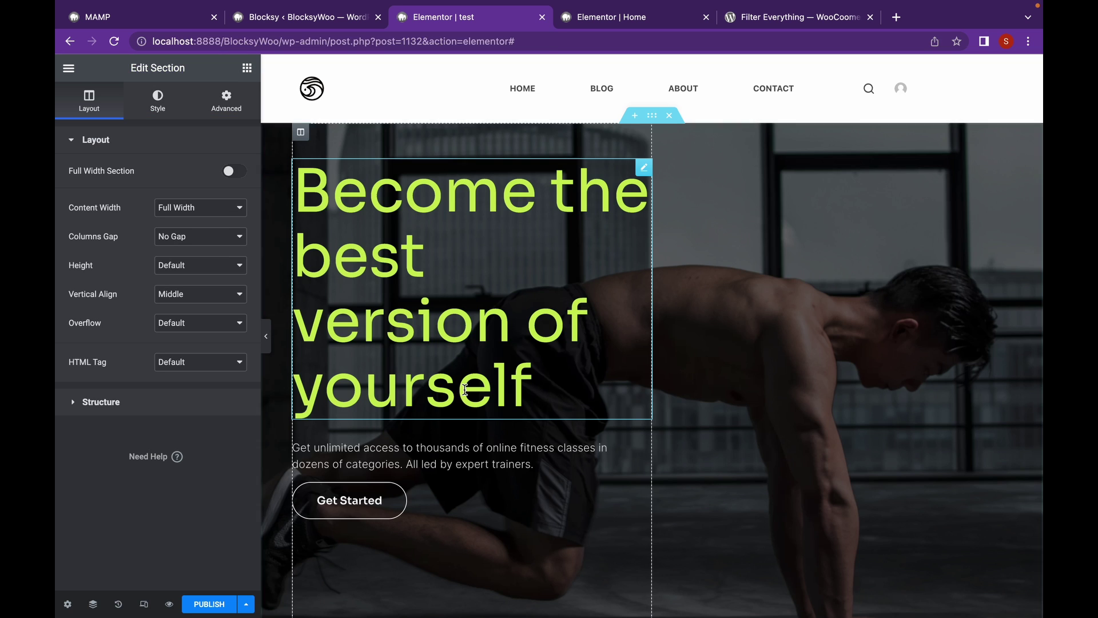
In Page Settings, give the page body a Classic solid black #000000 background
scroll(465, 389, "down", 9)
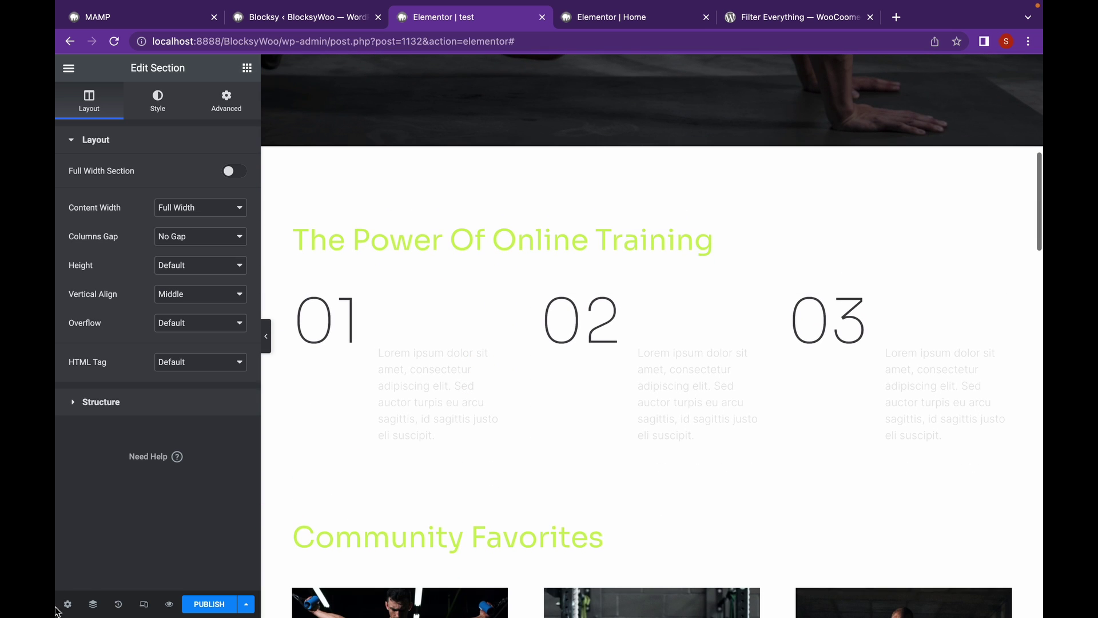
left_click(68, 604)
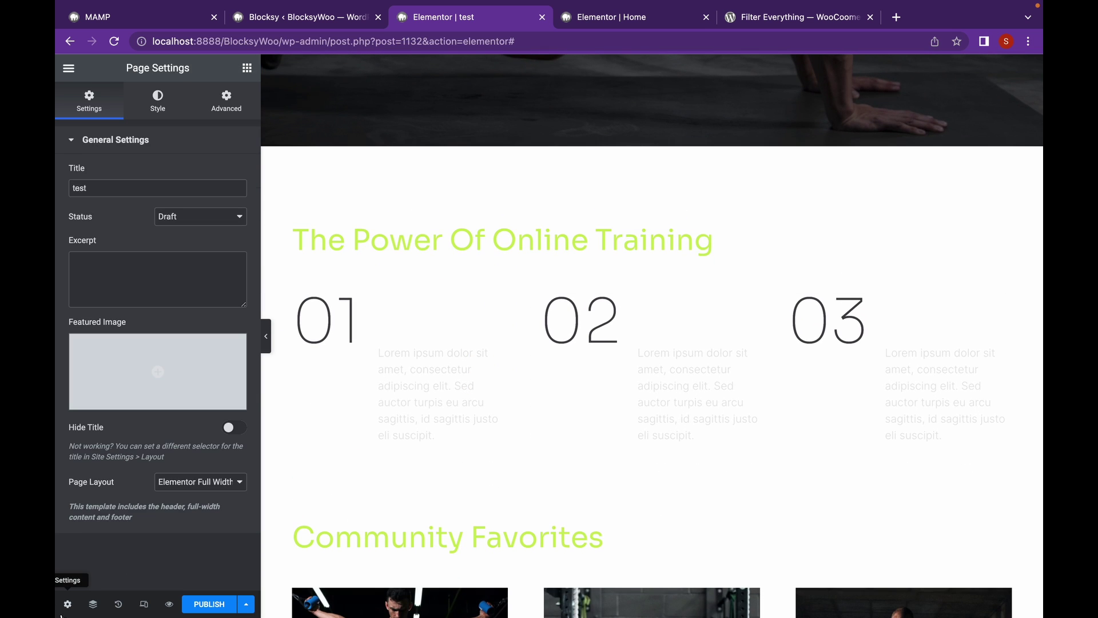
left_click(172, 100)
left_click(218, 177)
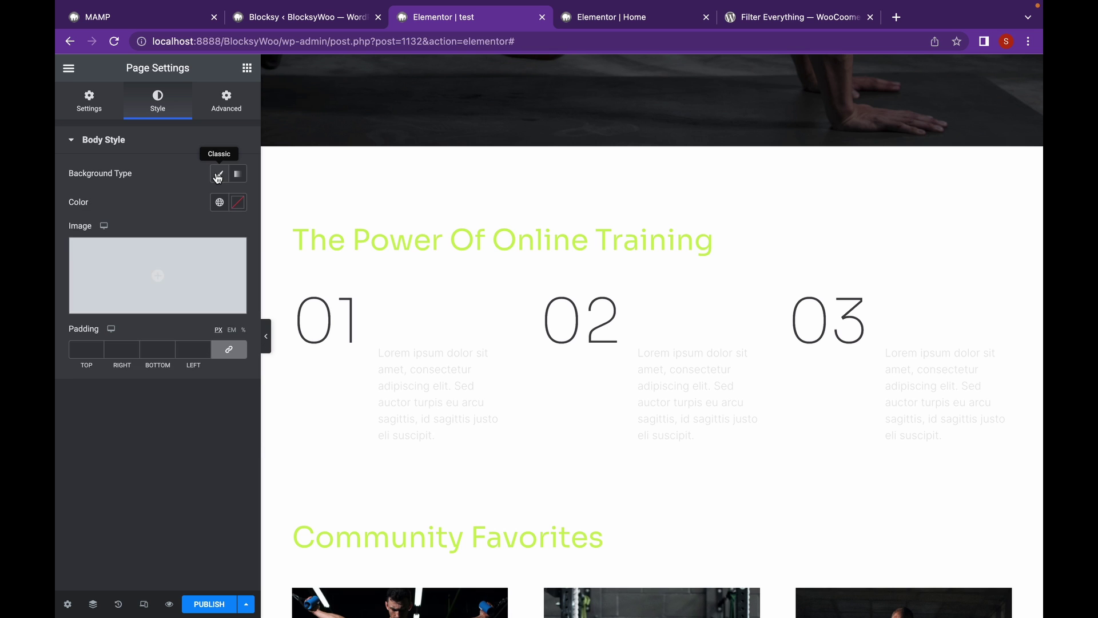
left_click(238, 202)
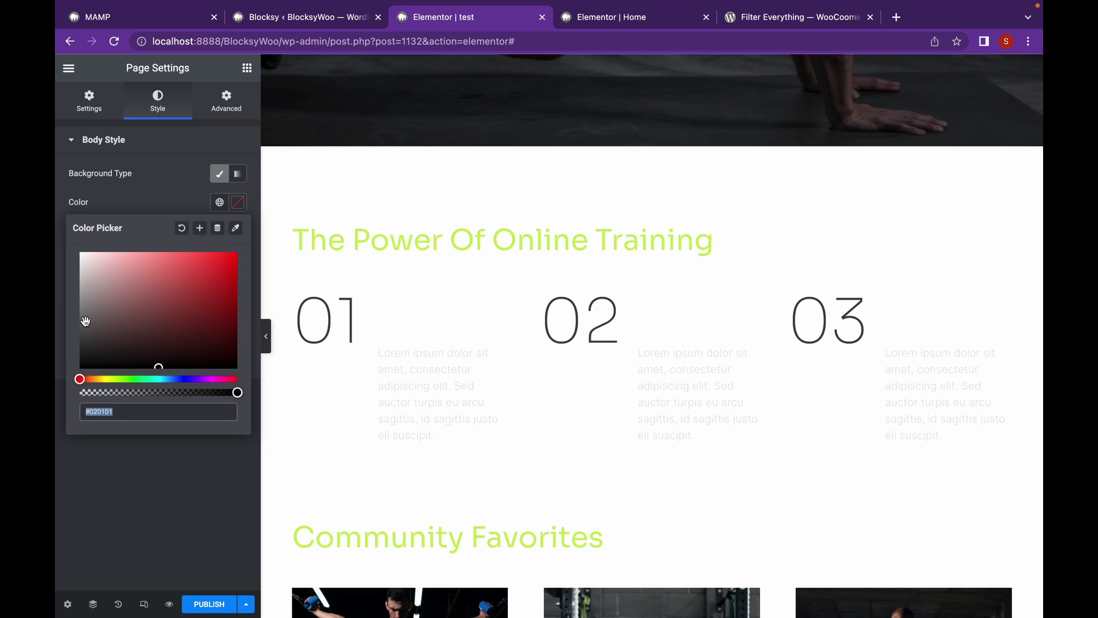
left_click_drag(85, 321, 78, 373)
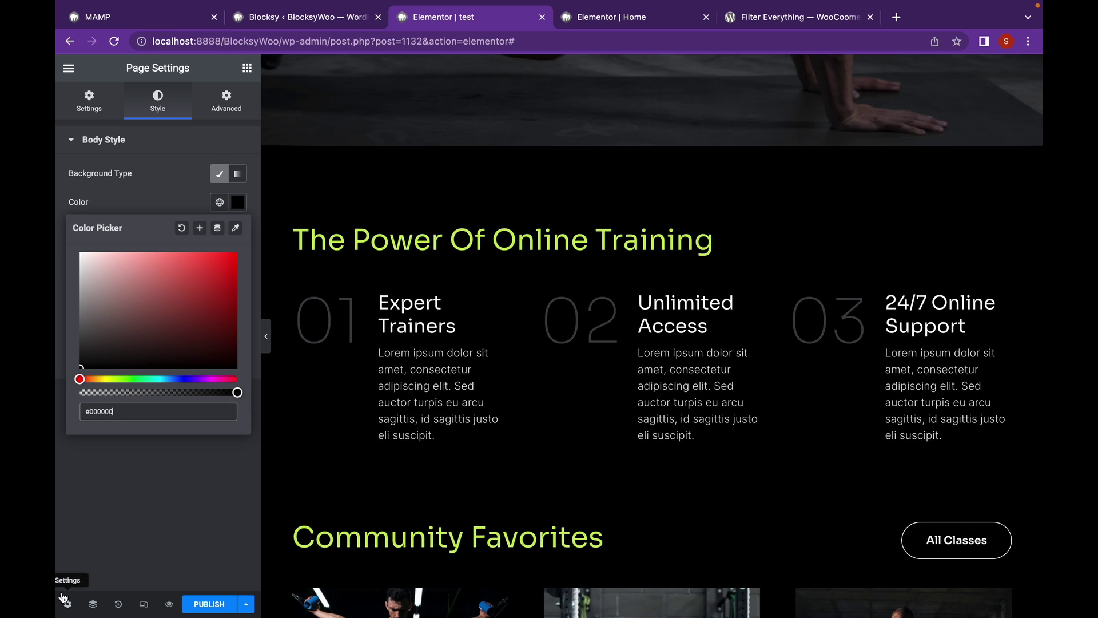
left_click(65, 600)
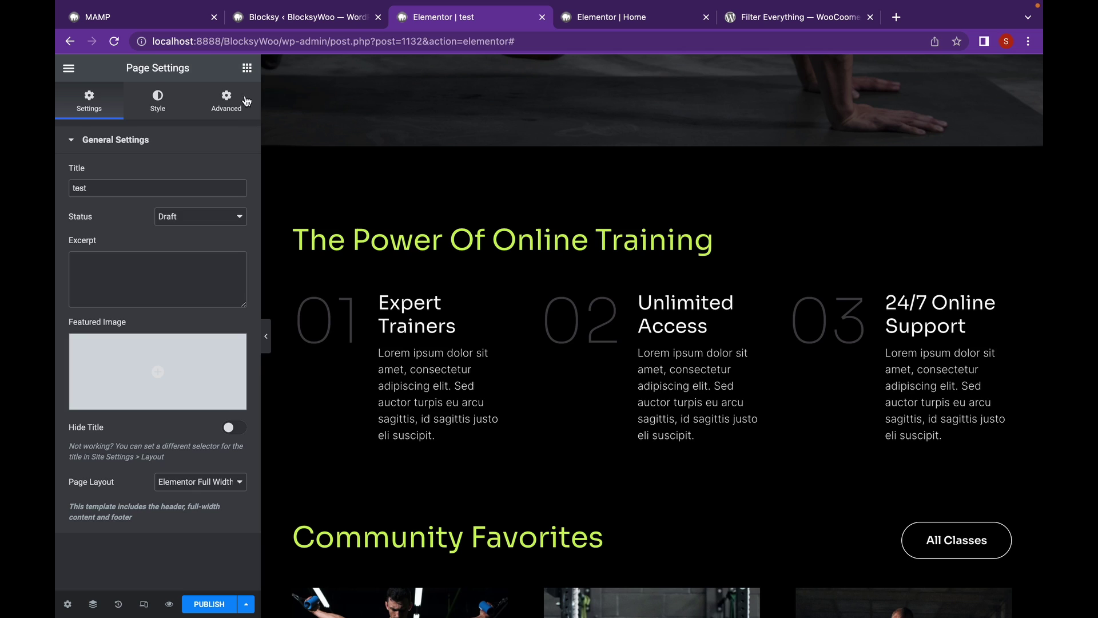
left_click(247, 67)
Open the Navigator from the hero's context menu and make the Hero section full width
scroll(499, 242, "down", 6)
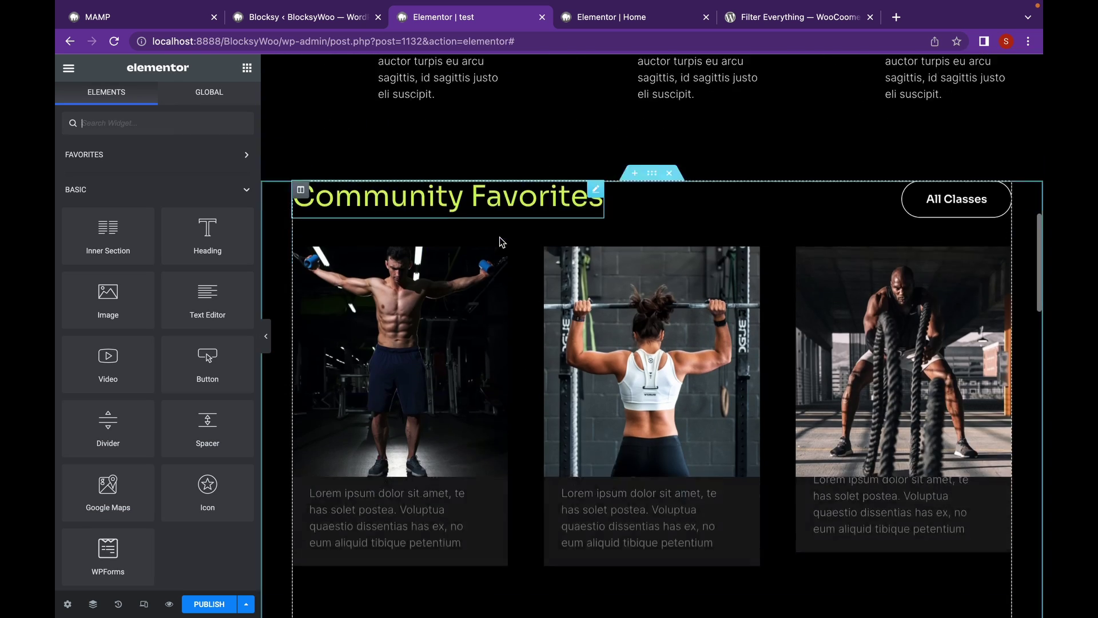
scroll(500, 242, "down", 15)
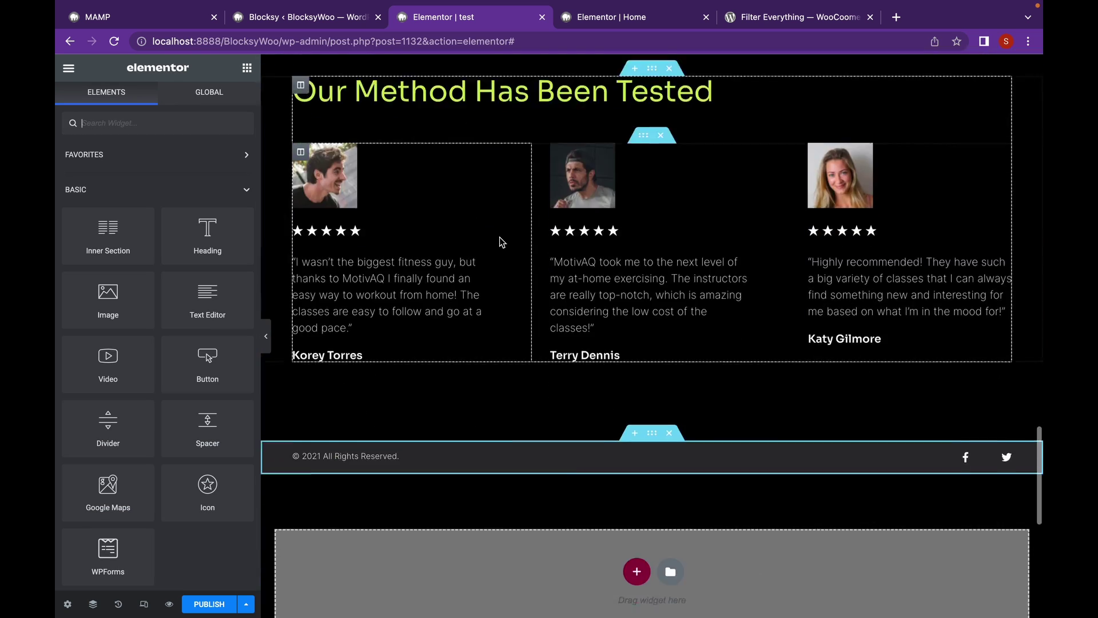
scroll(499, 236, "up", 20)
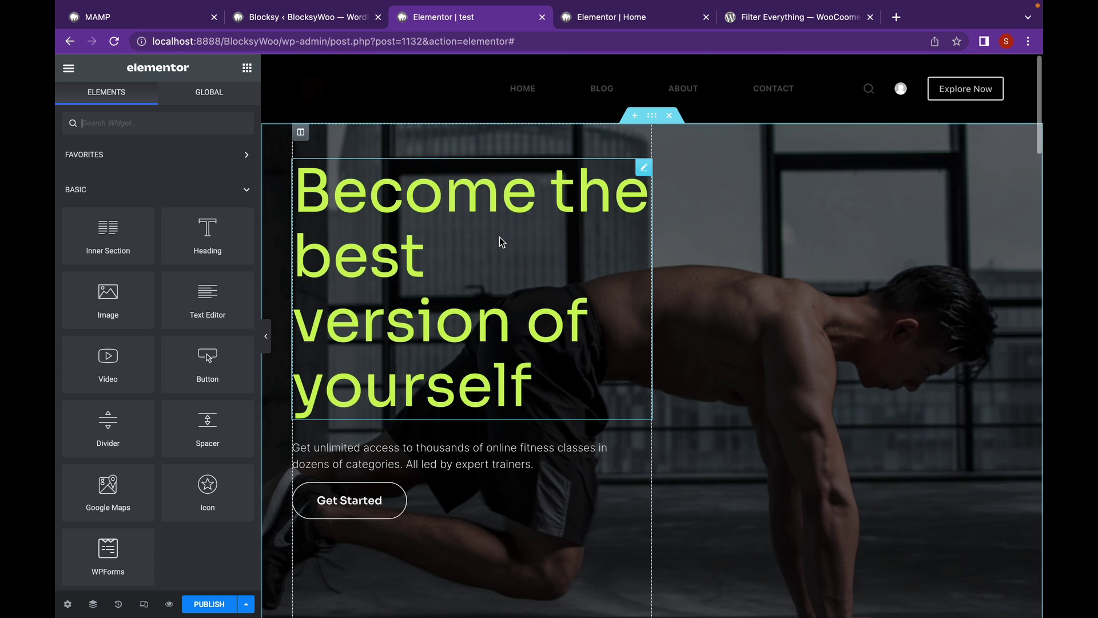
right_click(686, 210)
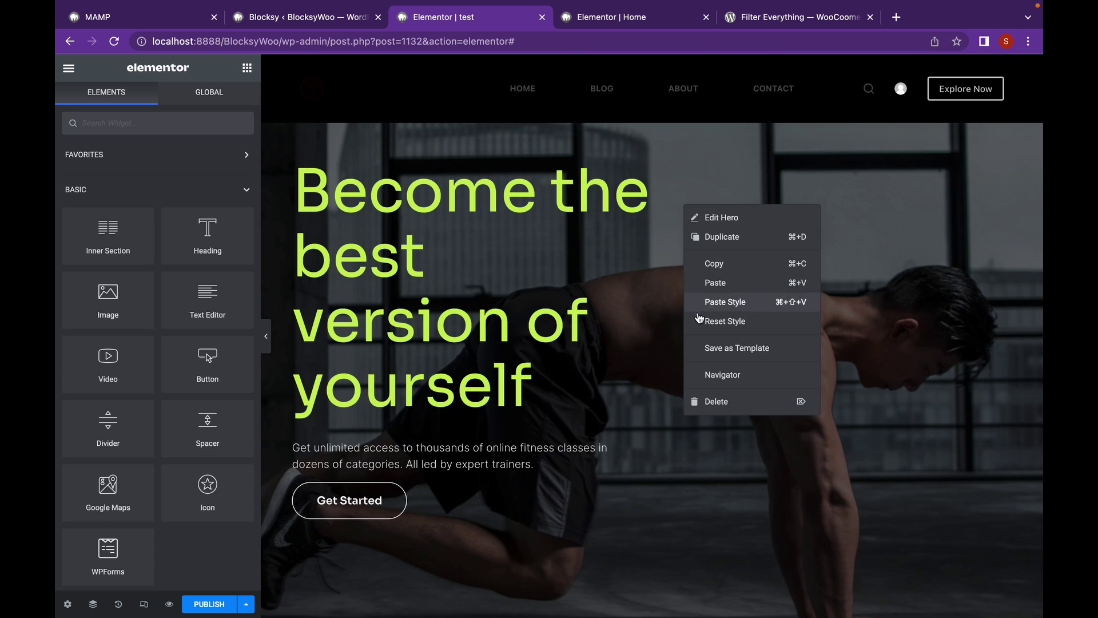
left_click(714, 378)
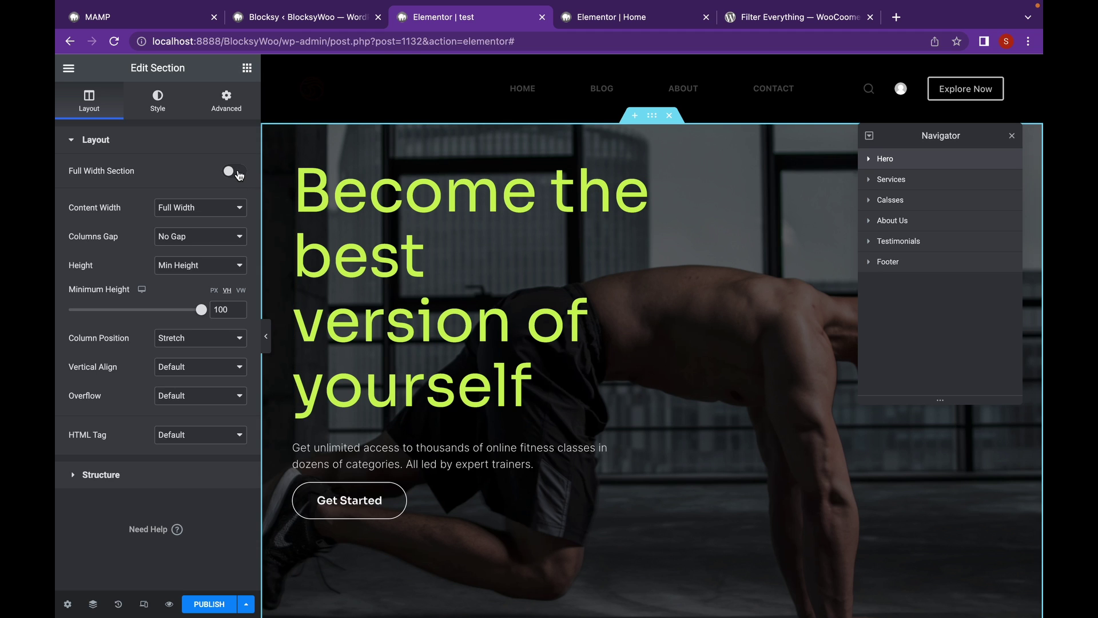
left_click(239, 175)
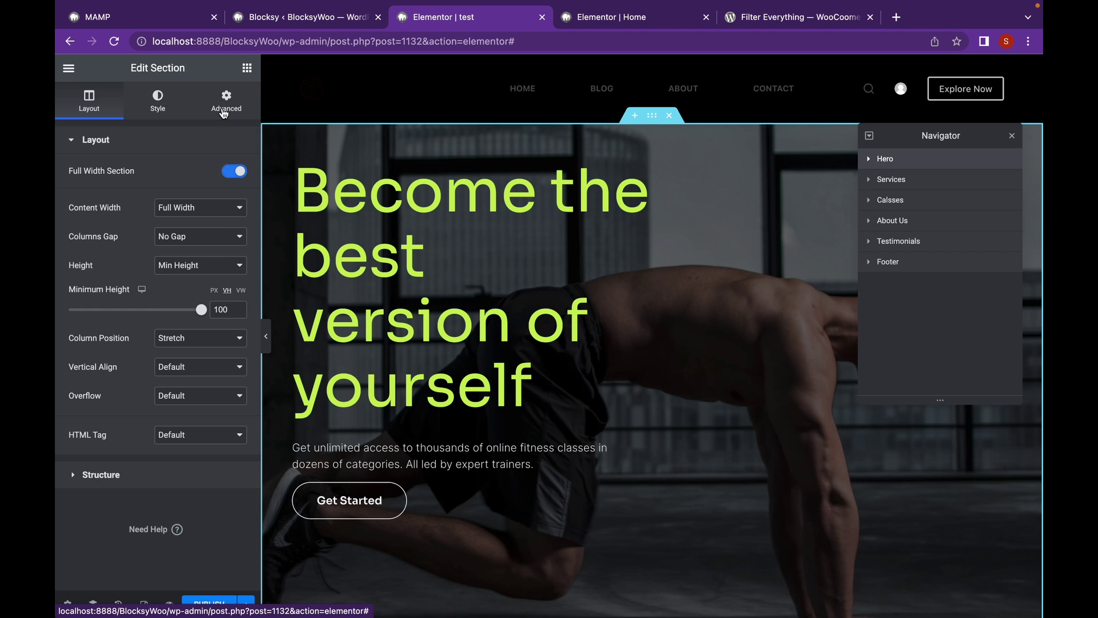
Set the Hero section's Motion Effects Sticky option to Top
left_click(224, 113)
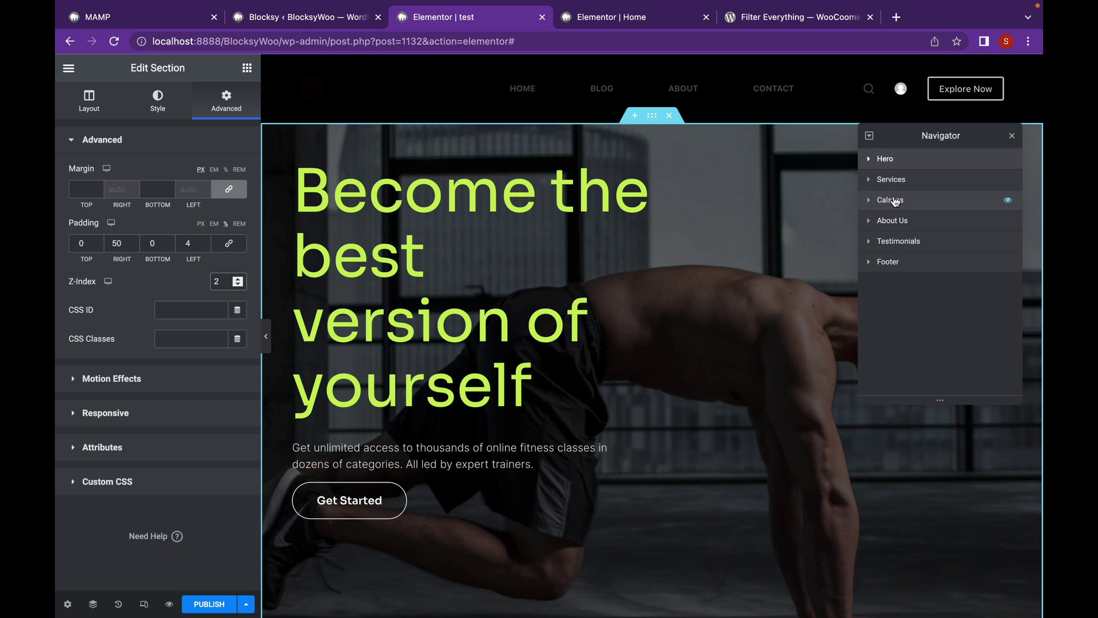
left_click(130, 389)
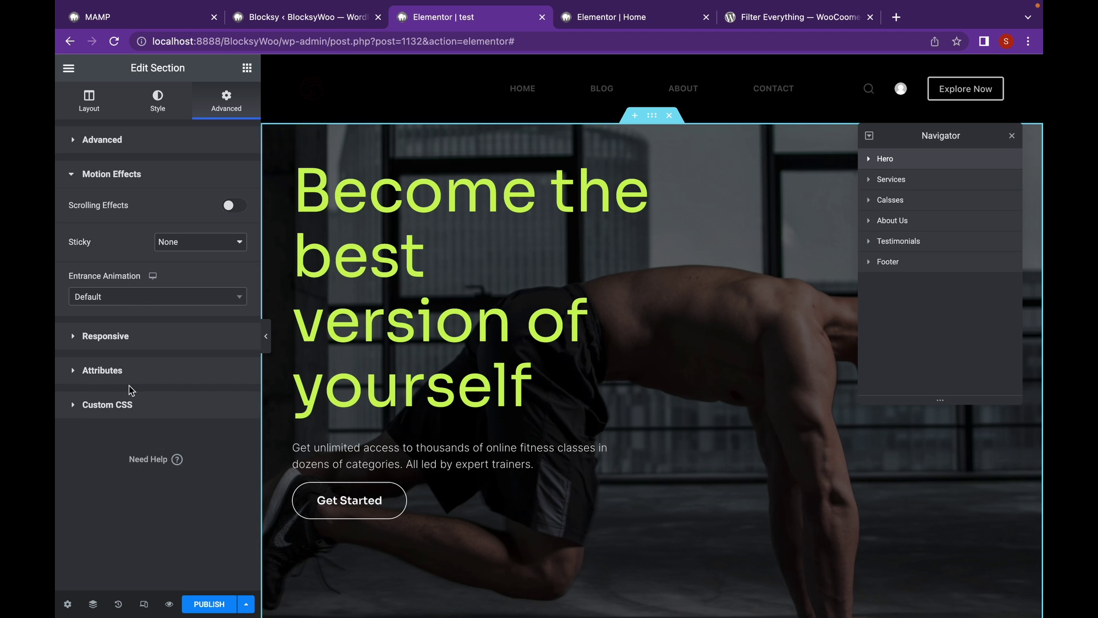
left_click(183, 250)
left_click(183, 256)
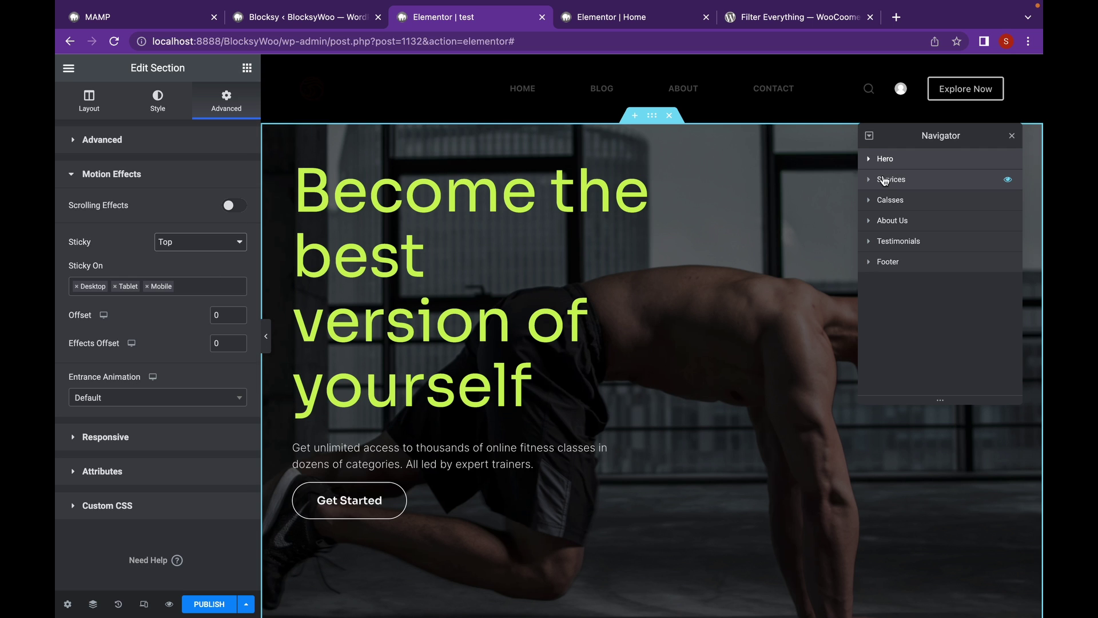
Make the Services section full width, with z-index 4 and sticky to the top
left_click(884, 180)
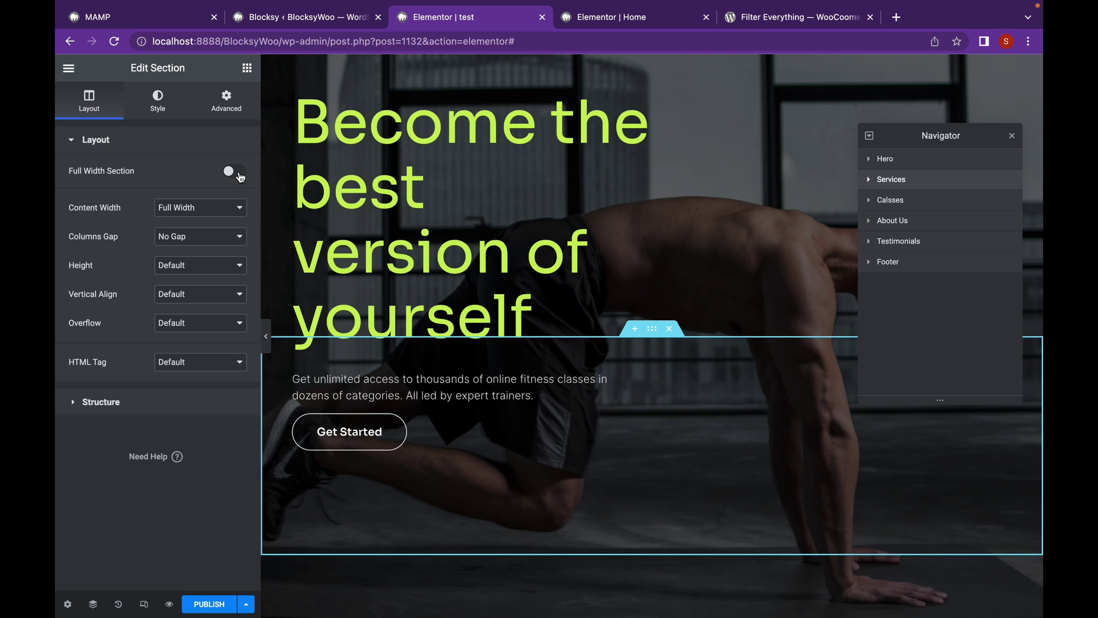
left_click(238, 171)
left_click(227, 101)
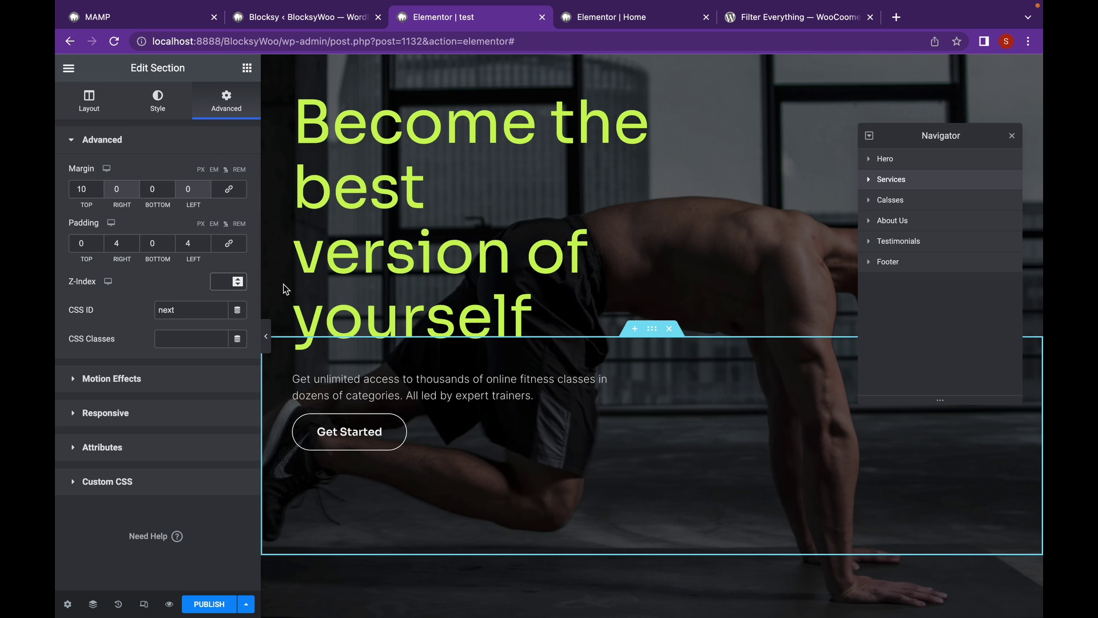
type("4")
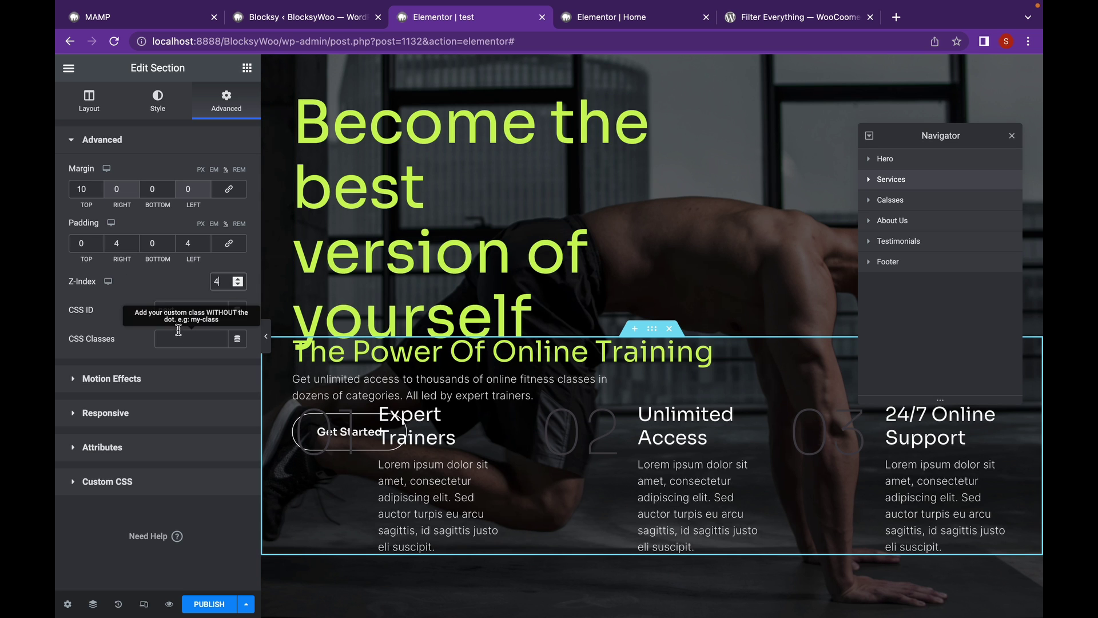
left_click(163, 380)
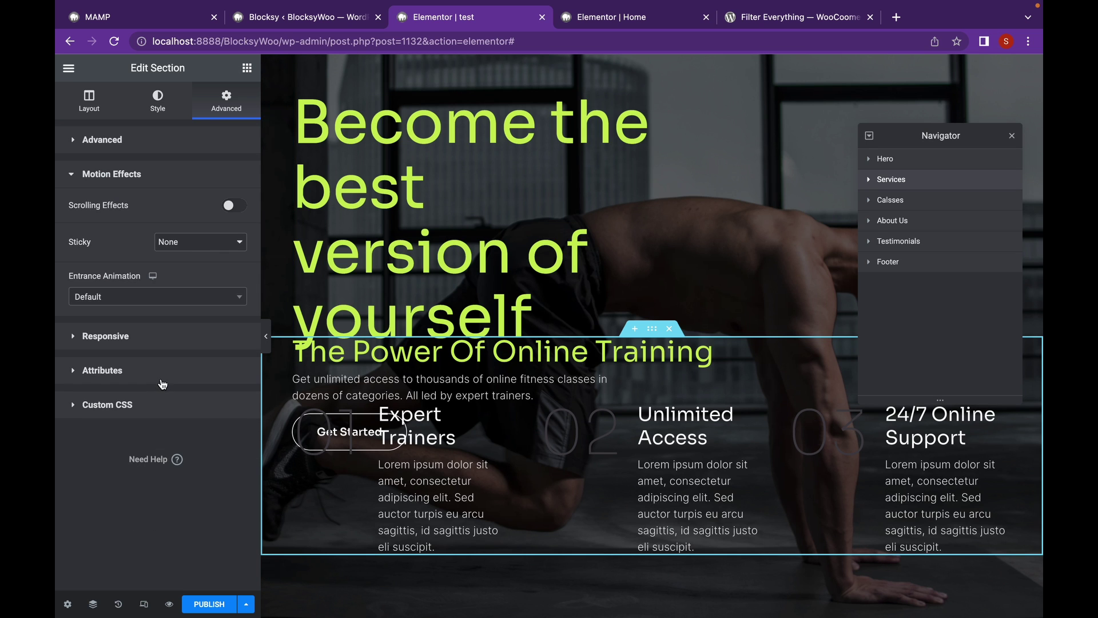
left_click(179, 249)
left_click(172, 255)
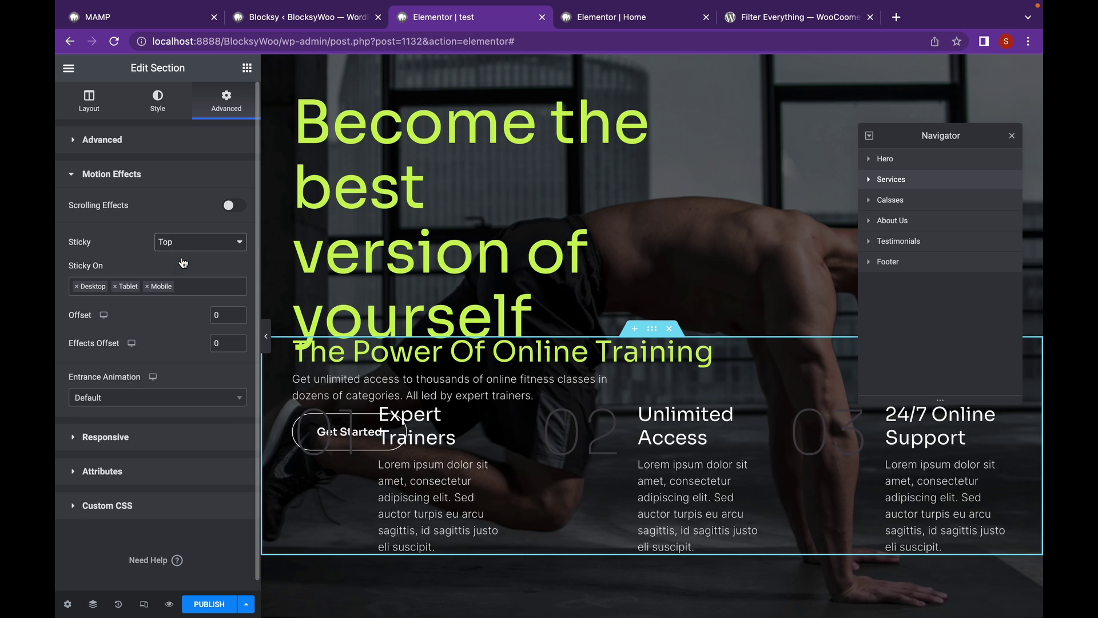
Give the Services section a Classic solid black #000000 background
left_click(172, 100)
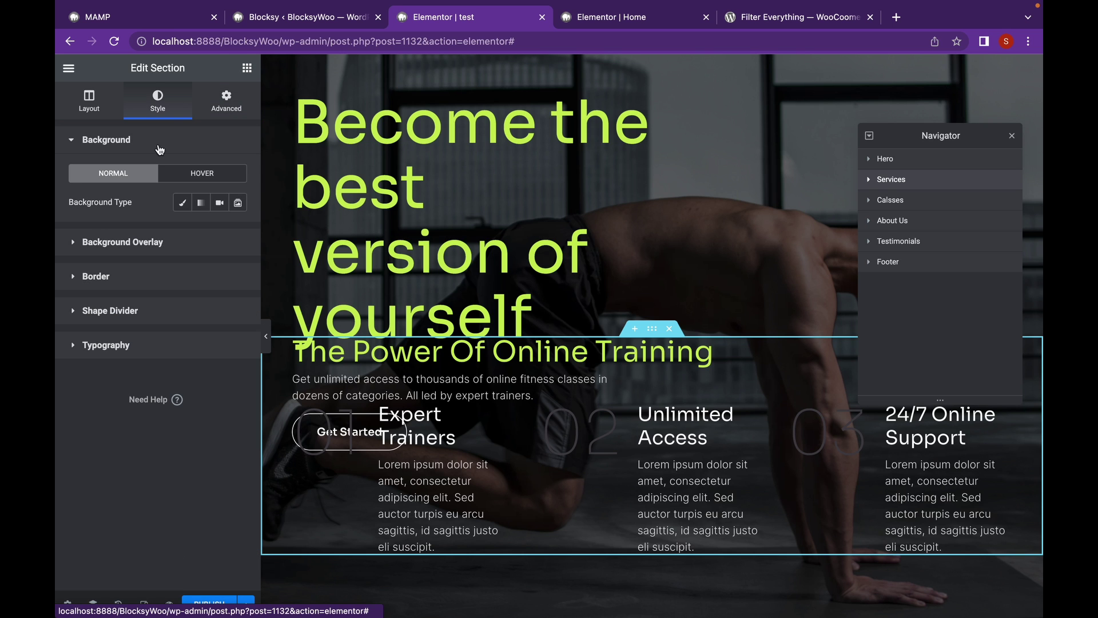
left_click(182, 203)
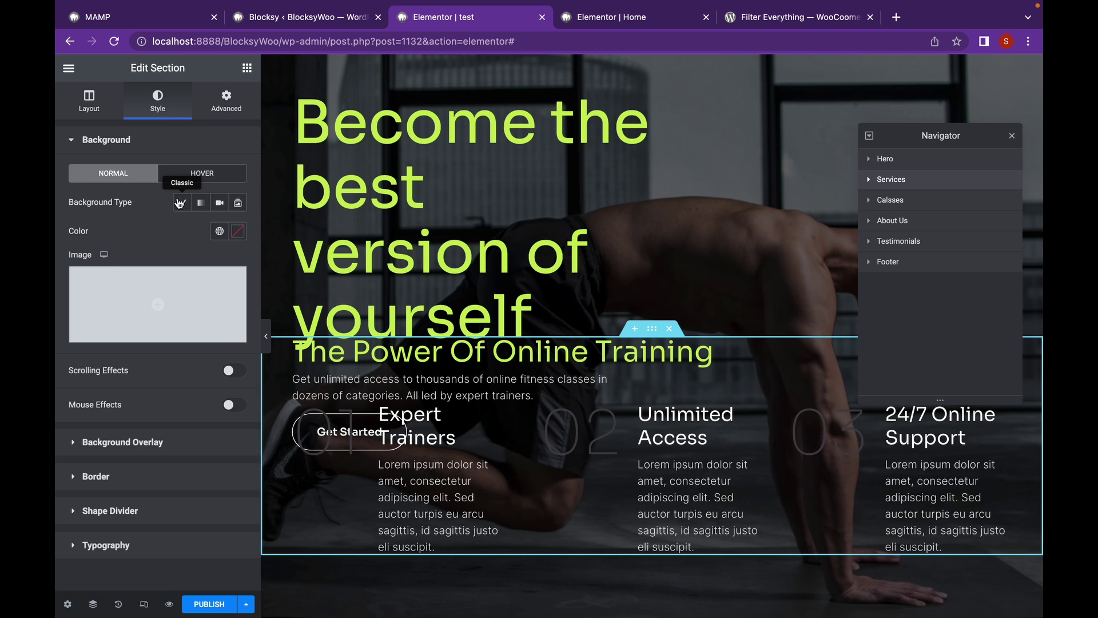
left_click(237, 232)
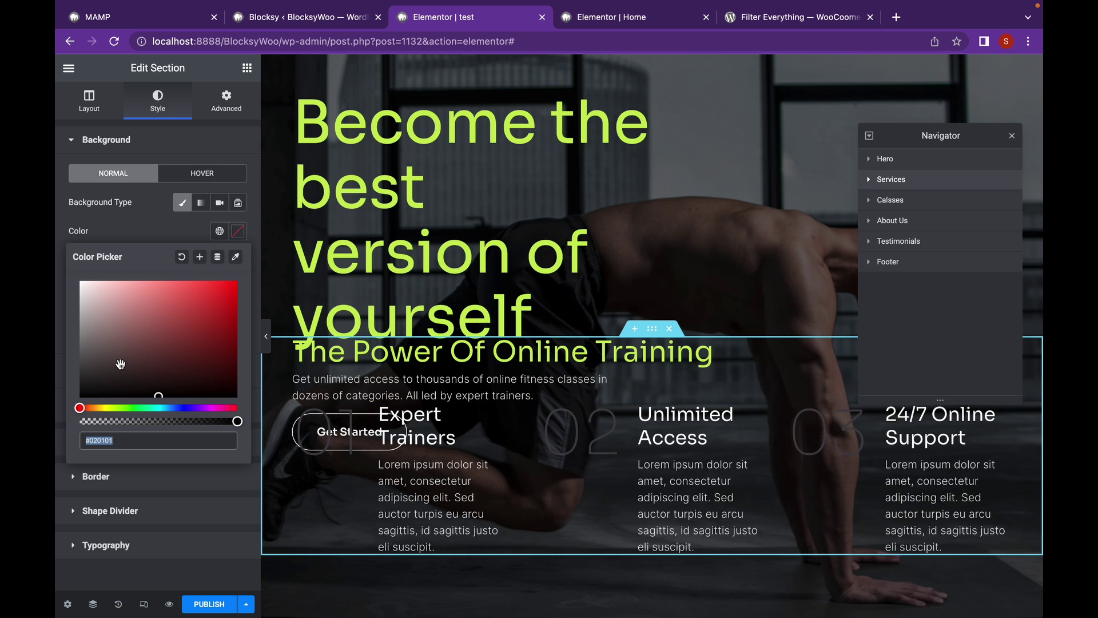
left_click_drag(121, 364, 59, 414)
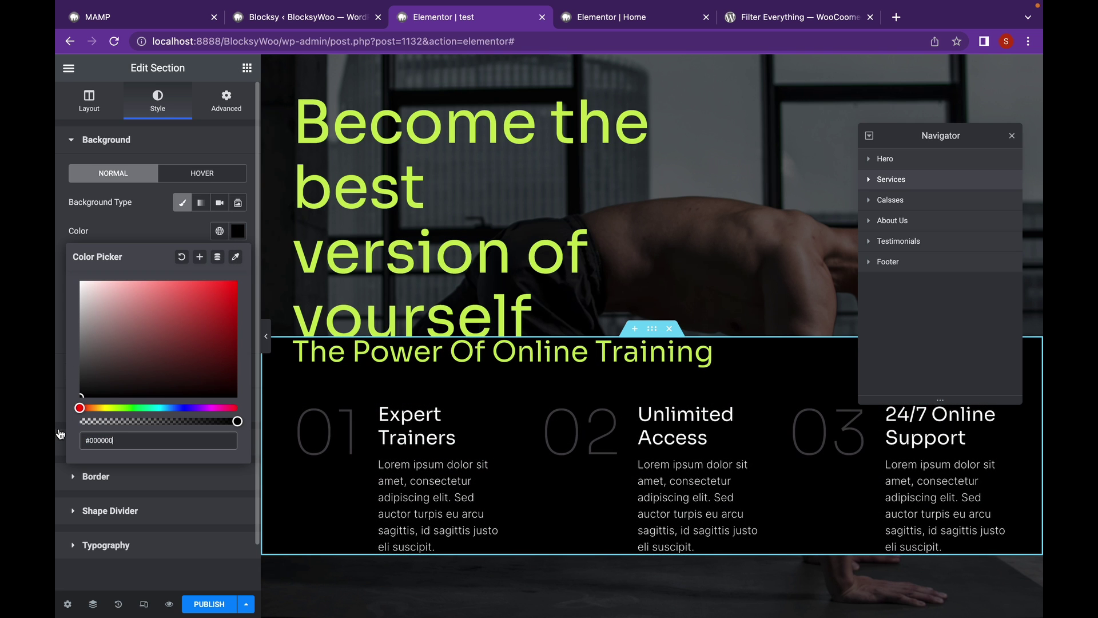
left_click(226, 102)
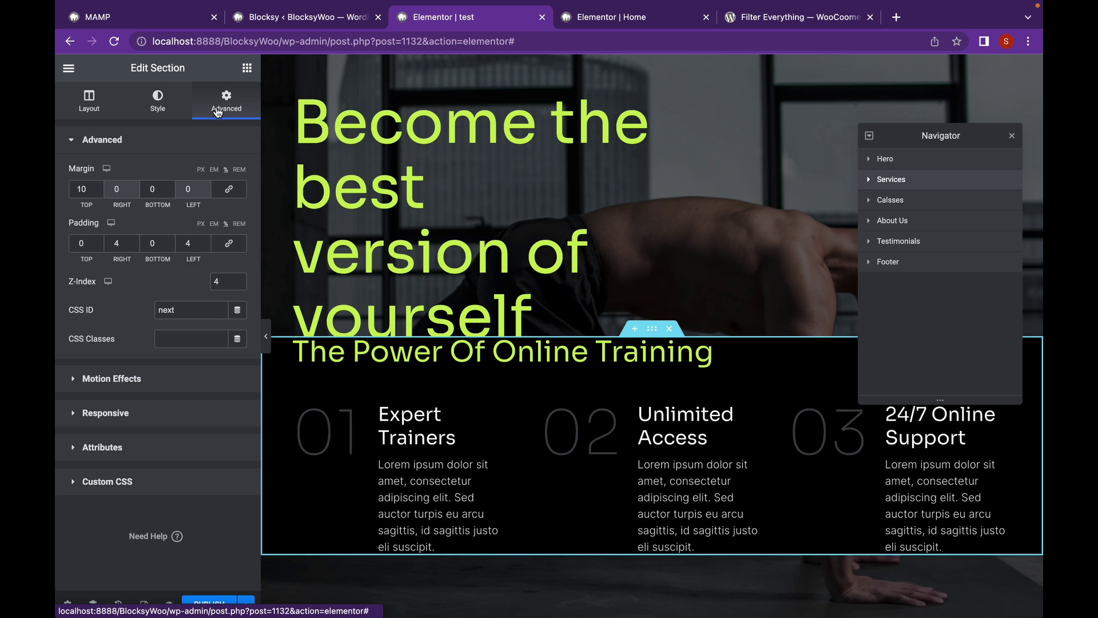
left_click(393, 348)
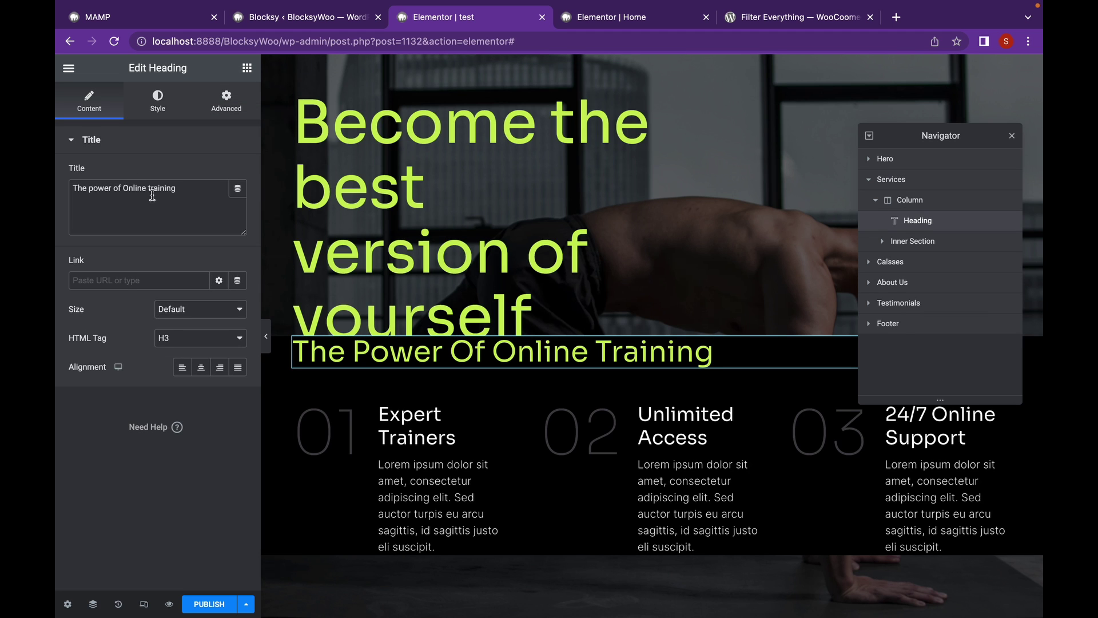
Unlink the Power Of Online Training heading's margin and set its top margin to 40
left_click(223, 100)
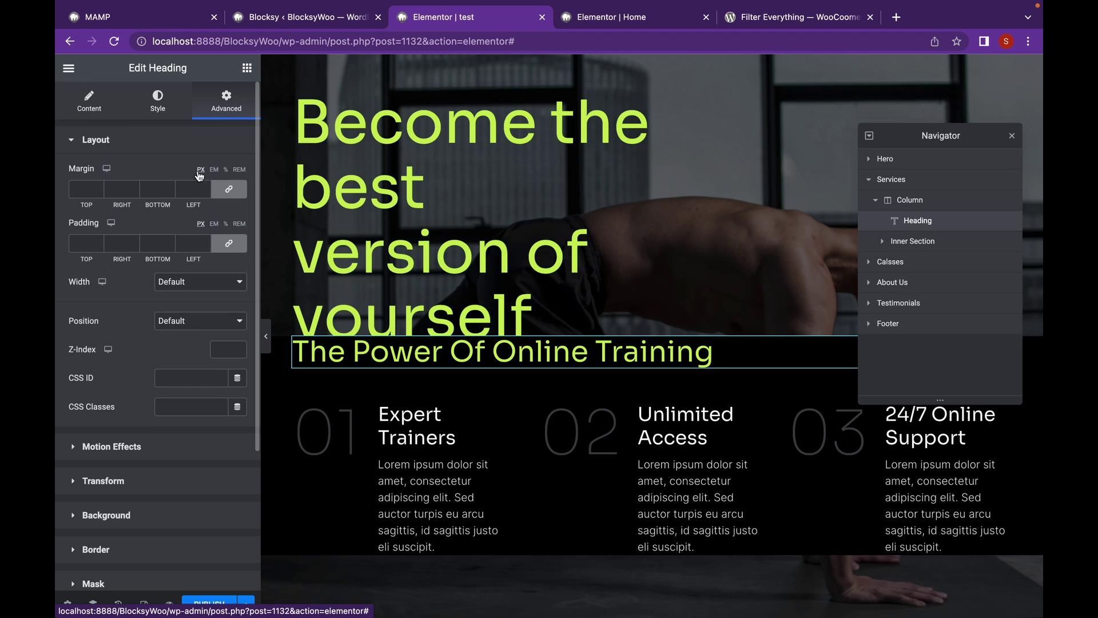
left_click(228, 192)
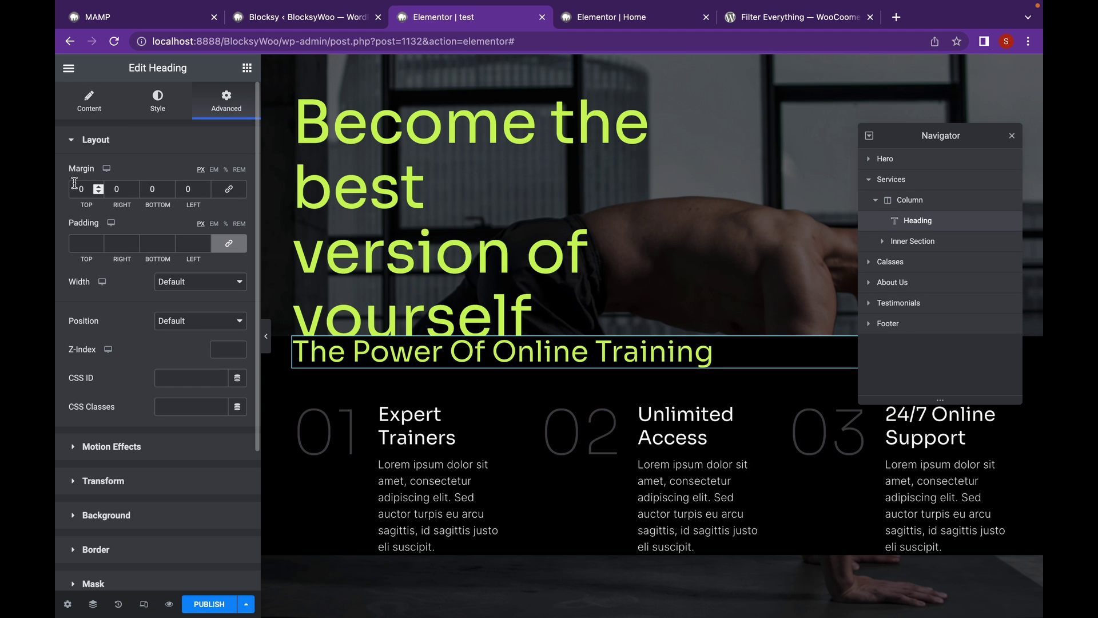
left_click(78, 189)
type("1")
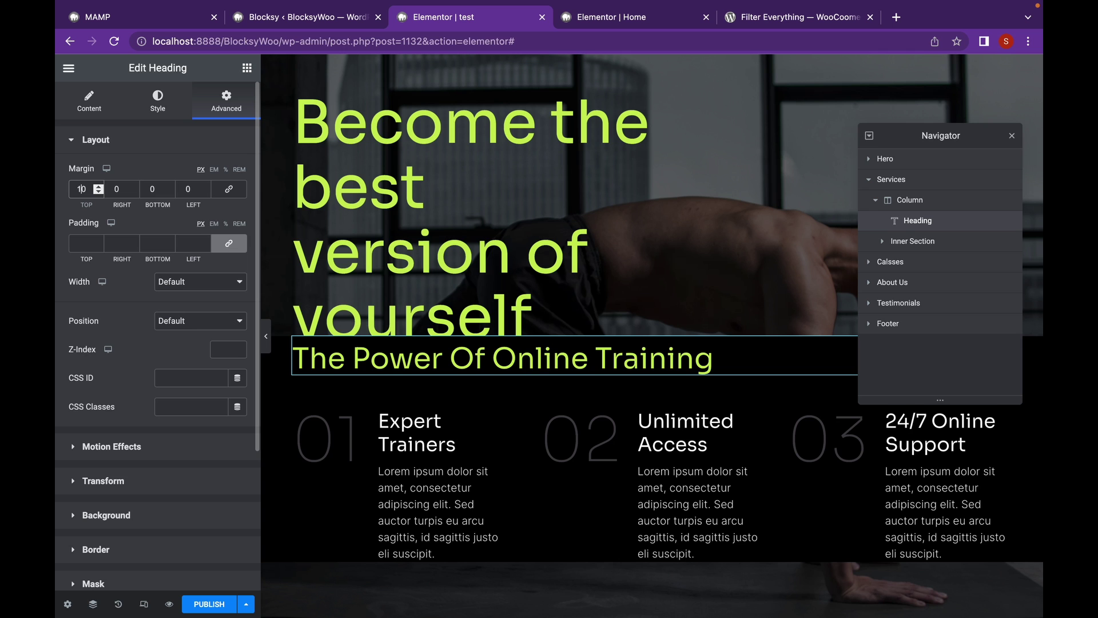
key("BackSpace")
type("4")
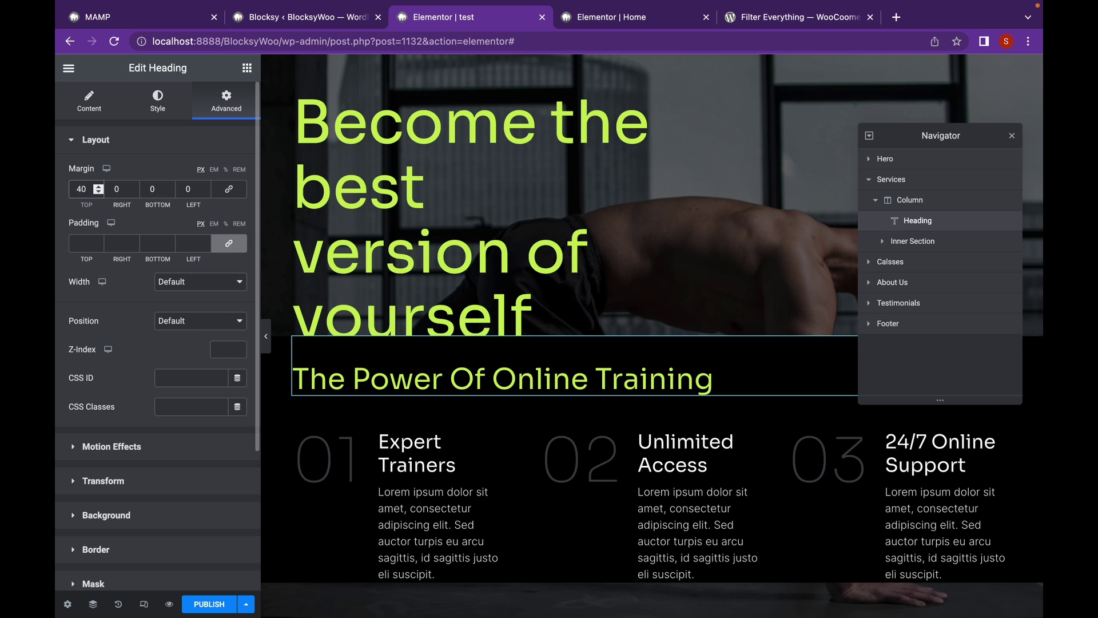
scroll(496, 243, "down", 3)
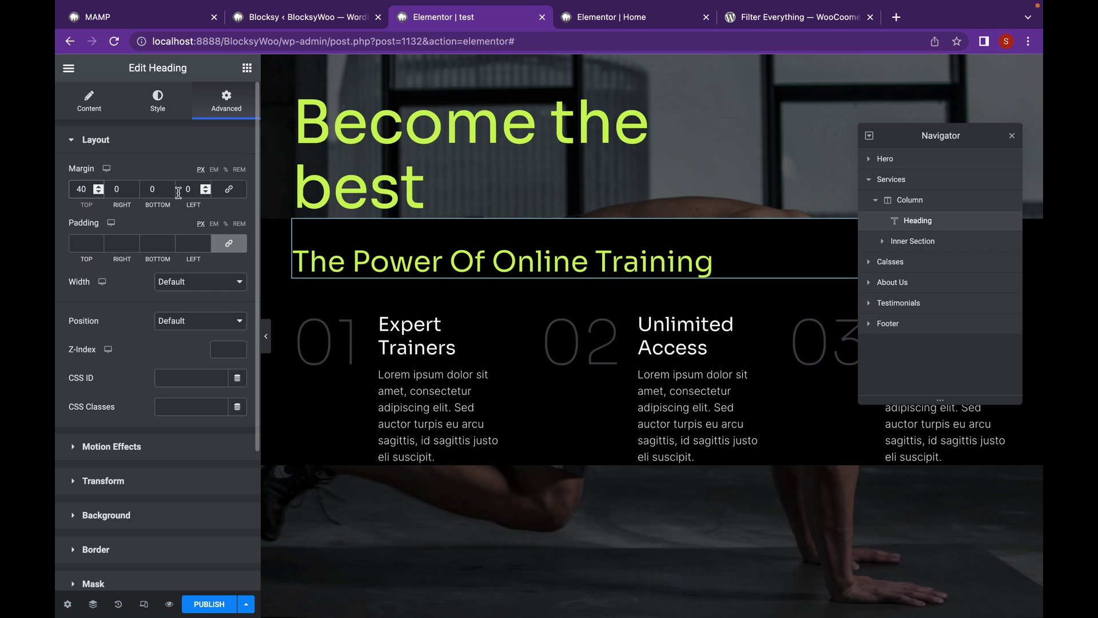
Unlink the Expert Trainers column's margin and set its bottom margin to 30
left_click(306, 329)
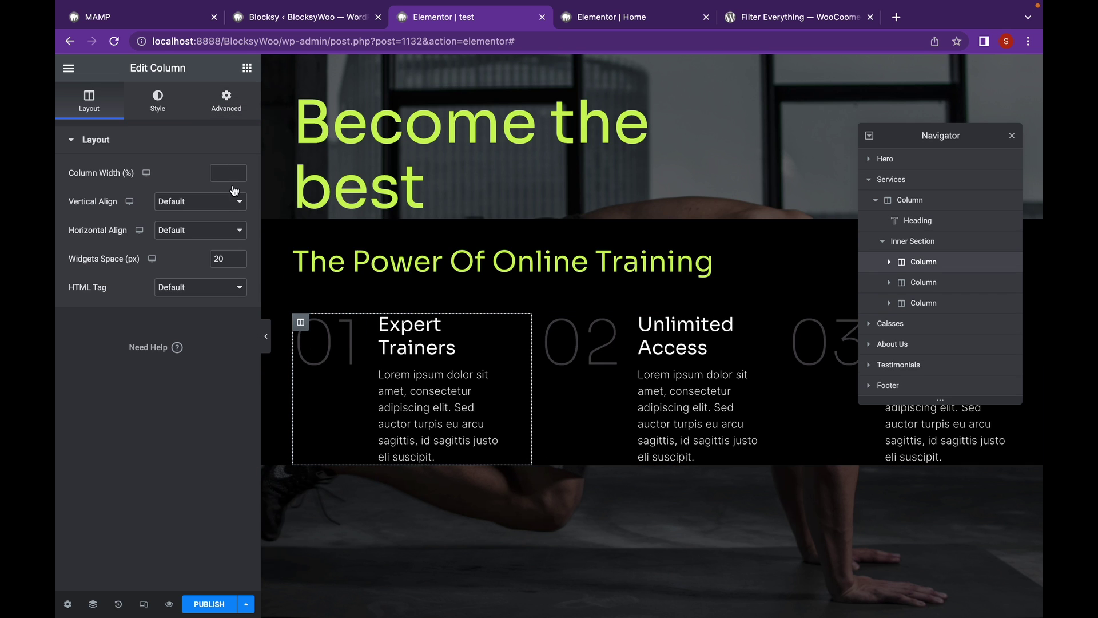
left_click(228, 104)
left_click(229, 188)
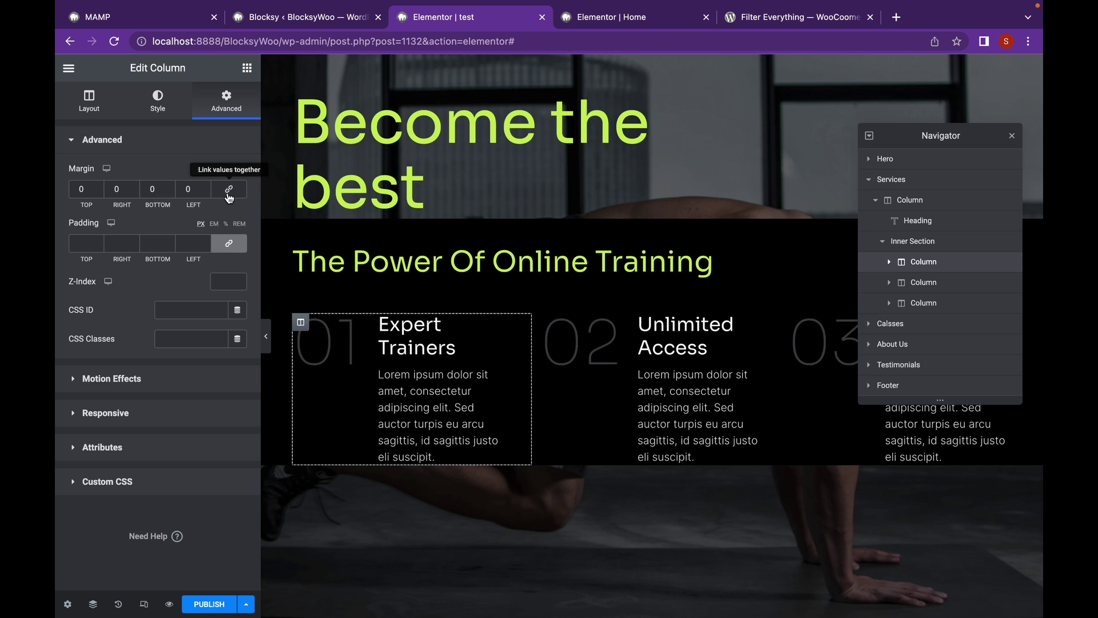
left_click(143, 189)
type("3")
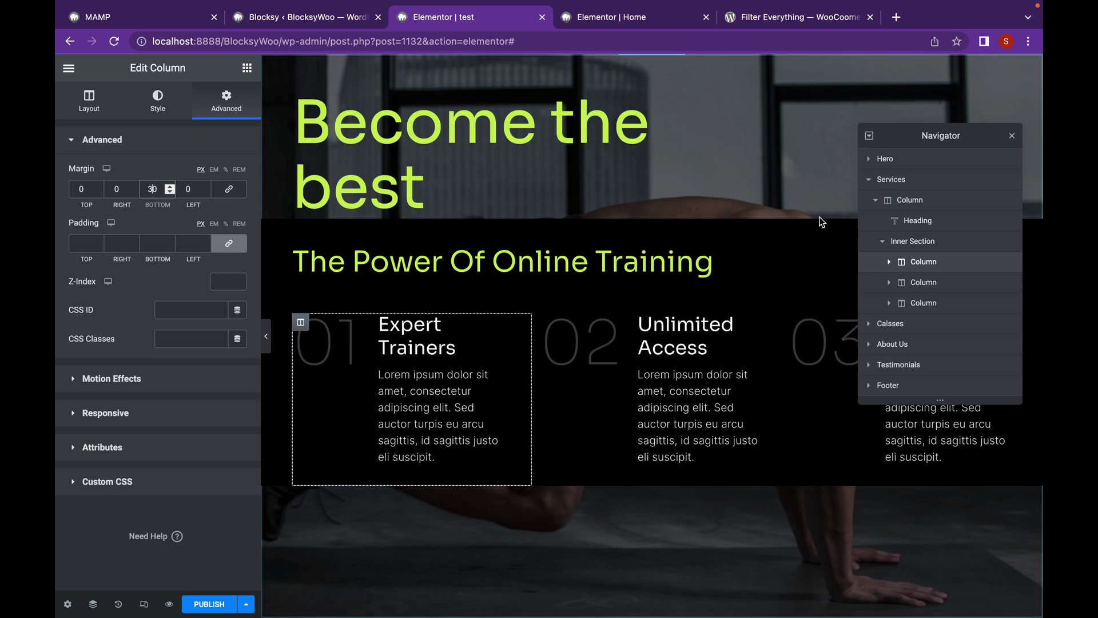
left_click(868, 180)
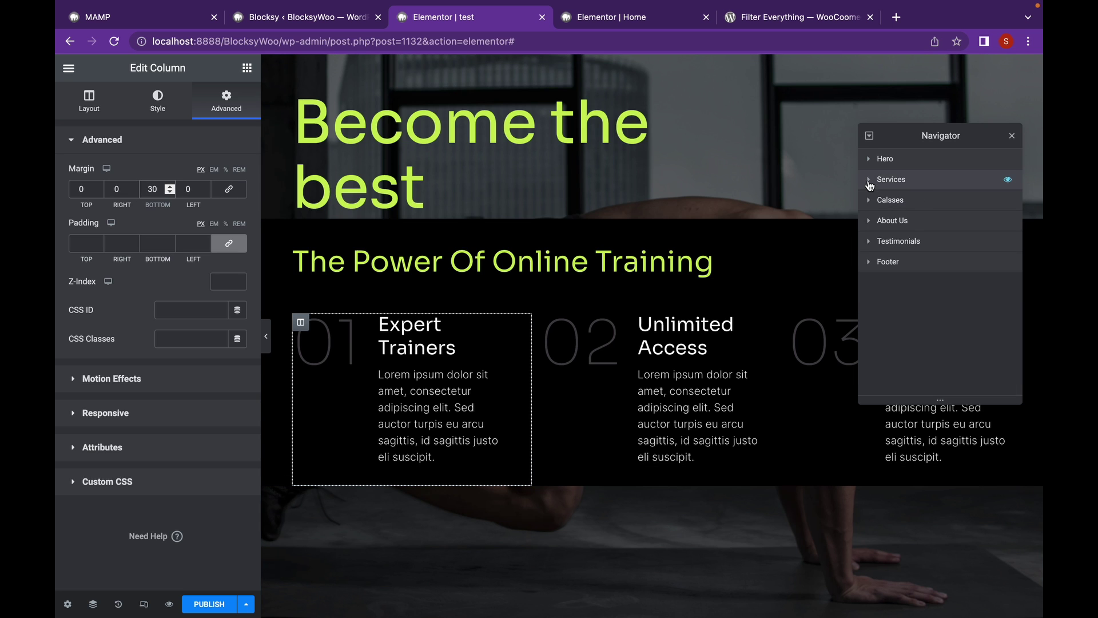
Make the Calsses section full width, with z-index 6 and sticky to the top
left_click(891, 200)
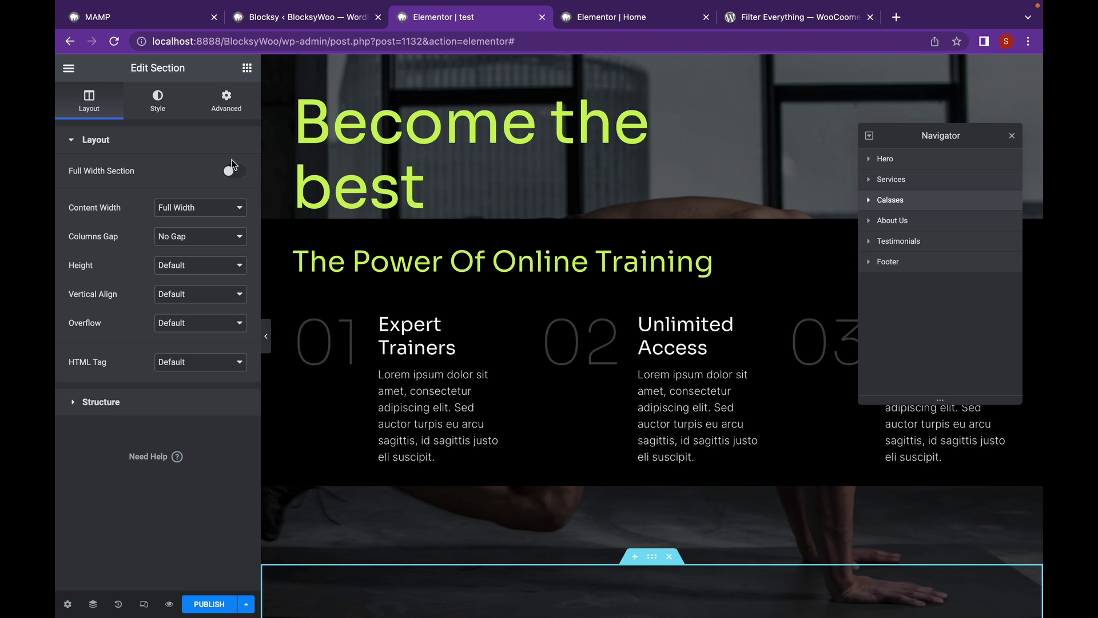
left_click(227, 175)
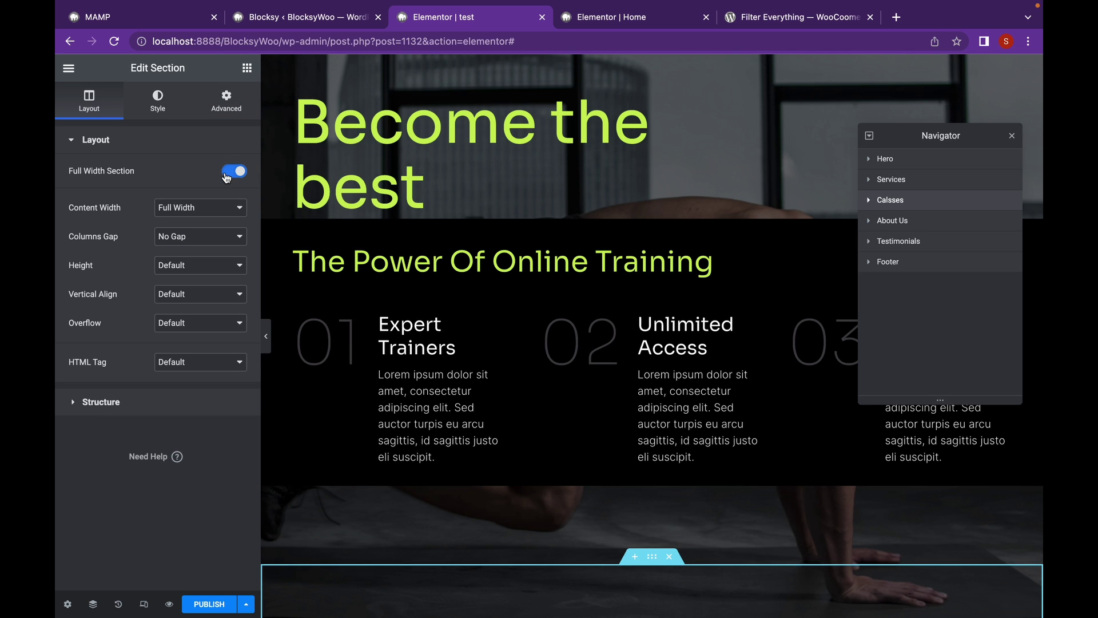
left_click(228, 106)
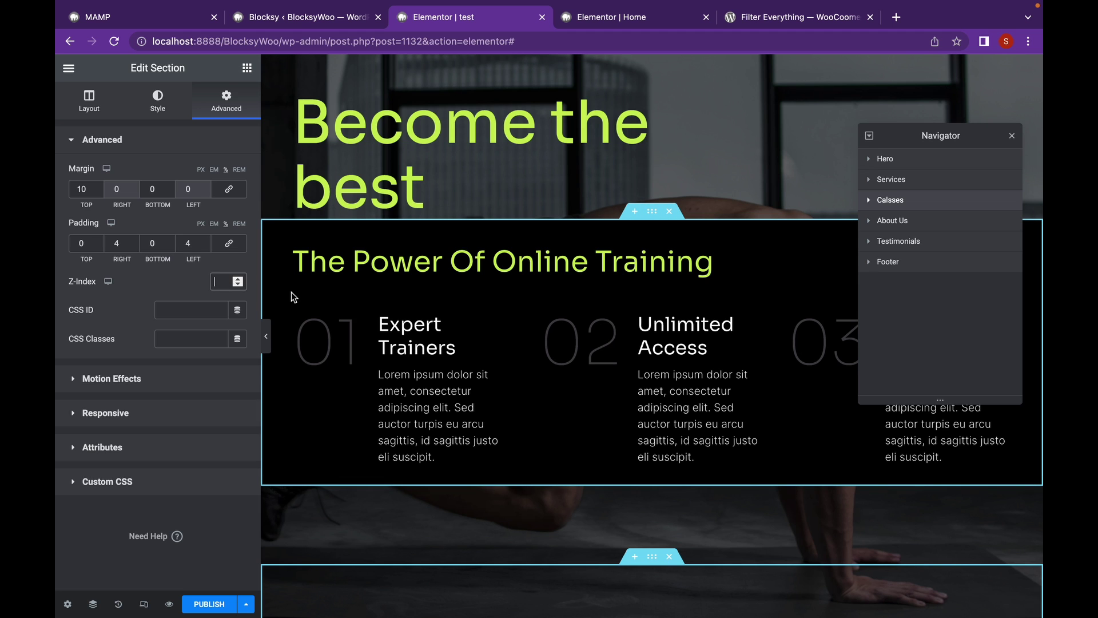
type("6")
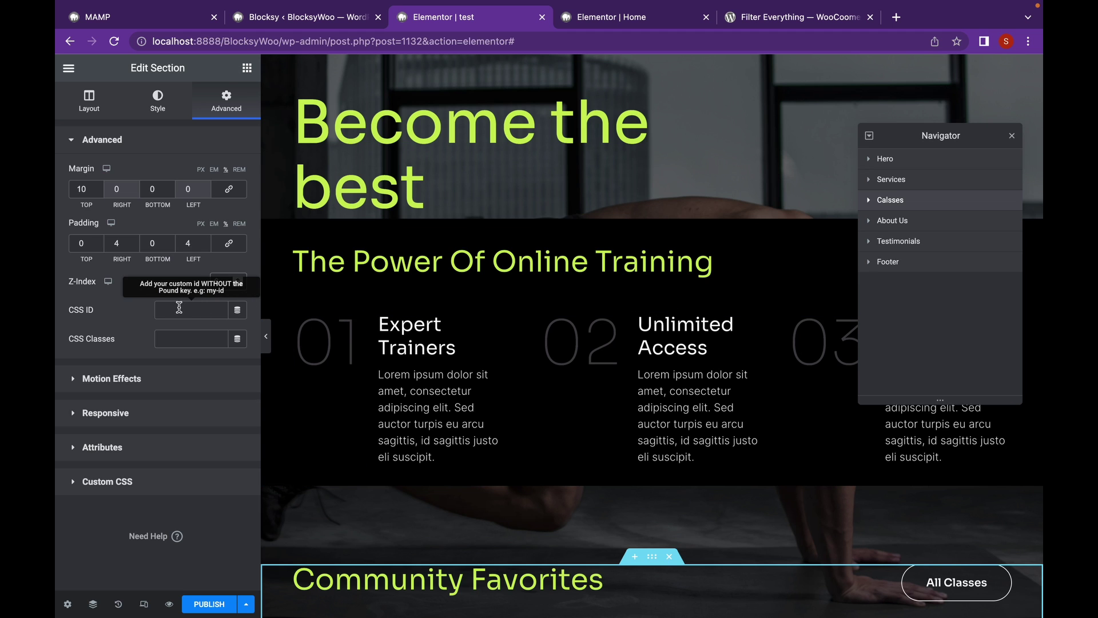
left_click(147, 387)
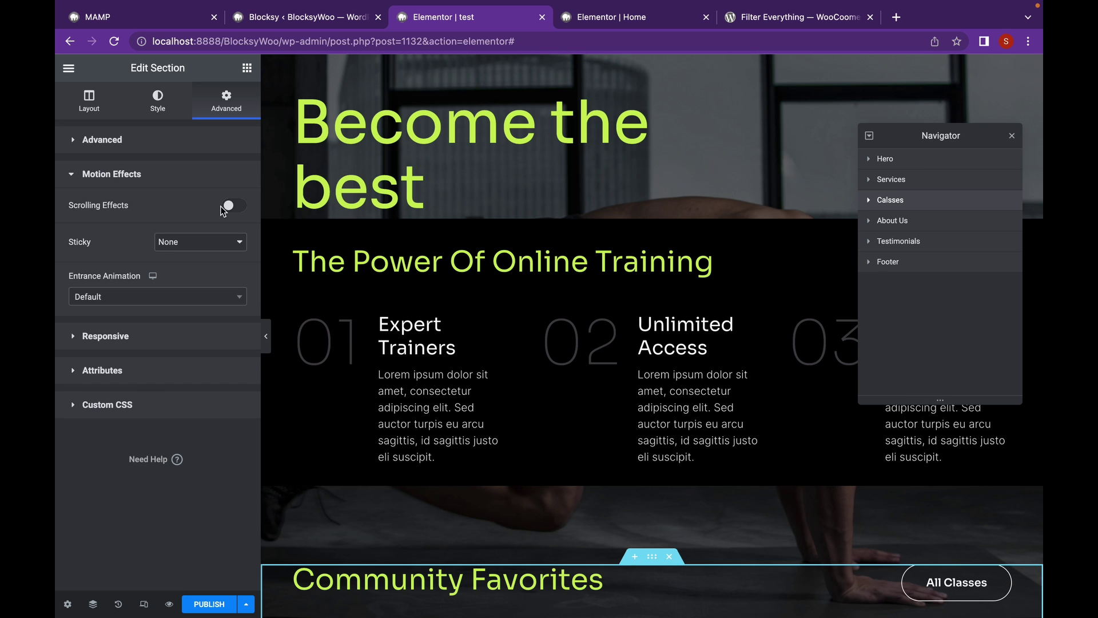
left_click(214, 244)
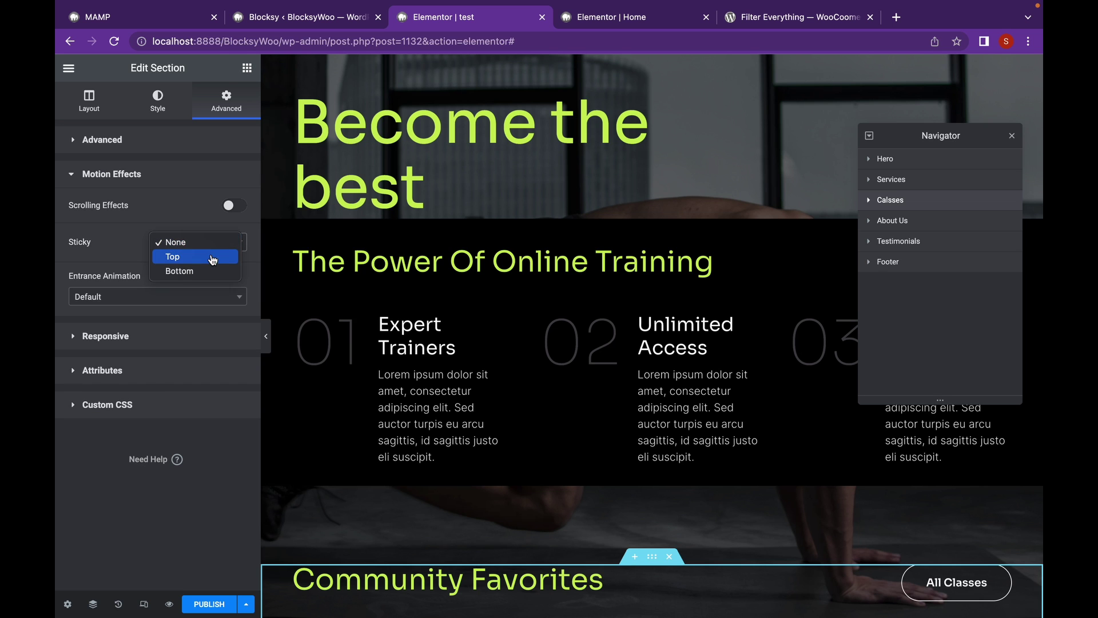
left_click(213, 257)
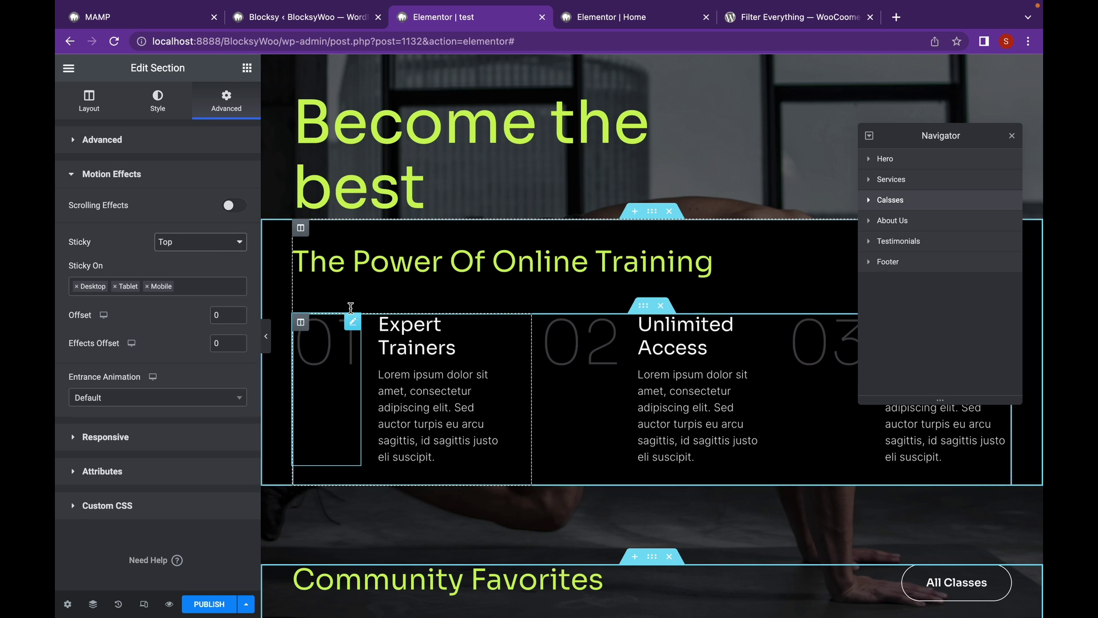
scroll(351, 309, "down", 5)
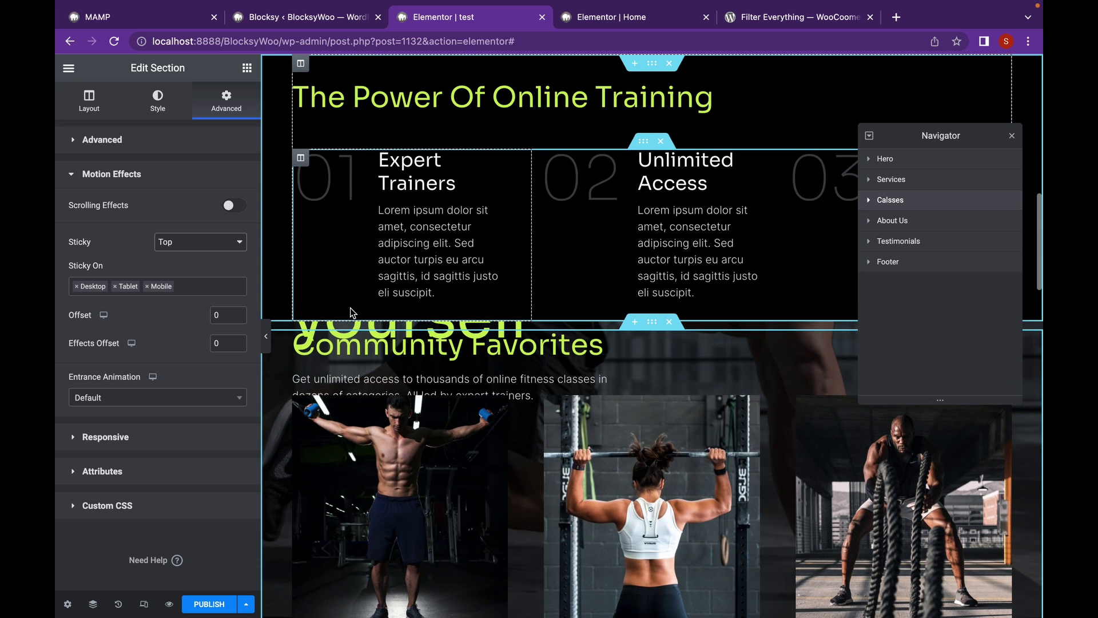
Set the Community Favorites section's background to Classic solid black #000000
left_click(158, 98)
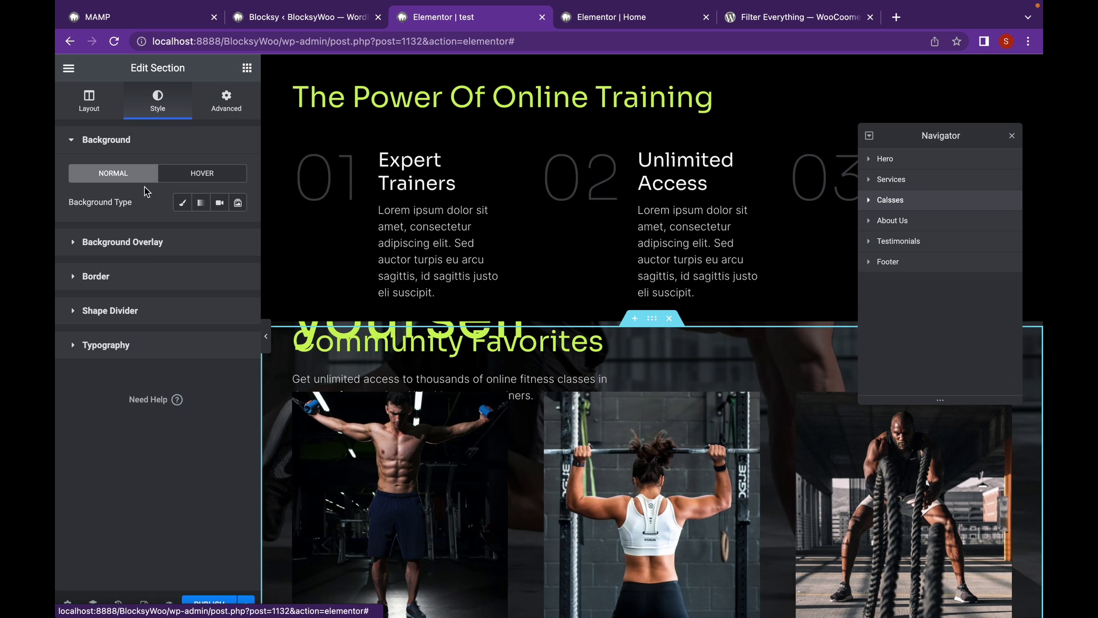
left_click(182, 202)
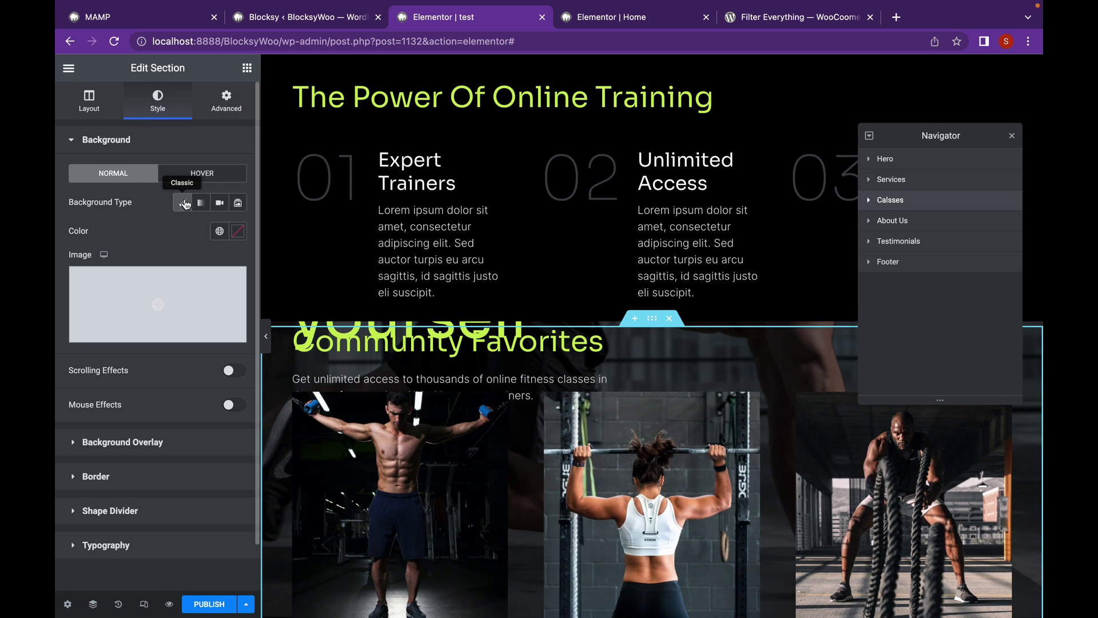
left_click(239, 239)
left_click_drag(101, 339, 58, 433)
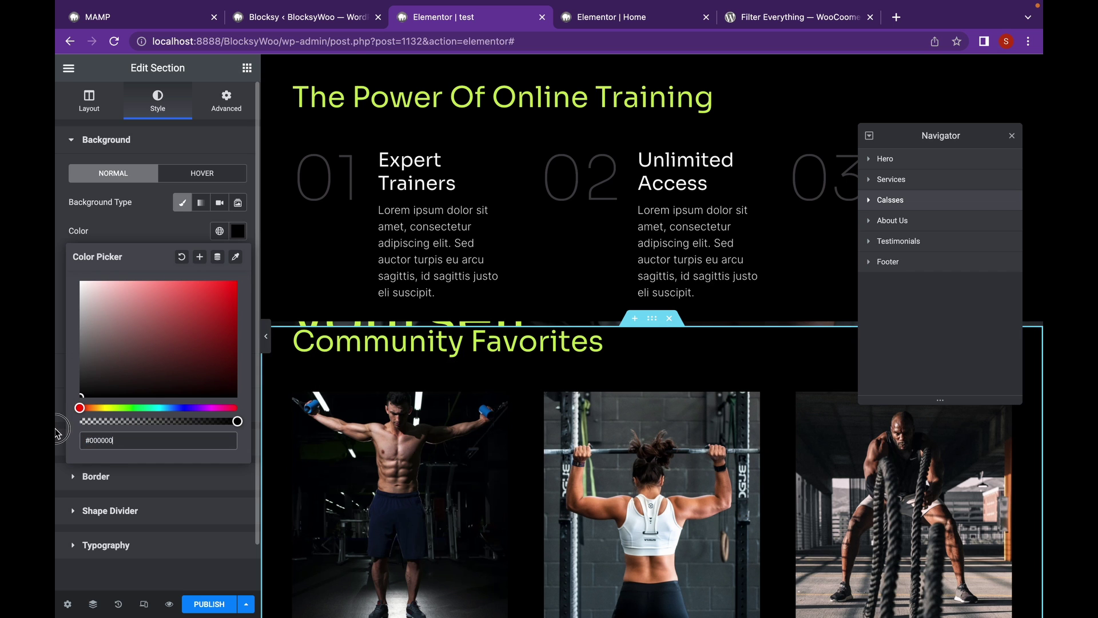
left_click(393, 341)
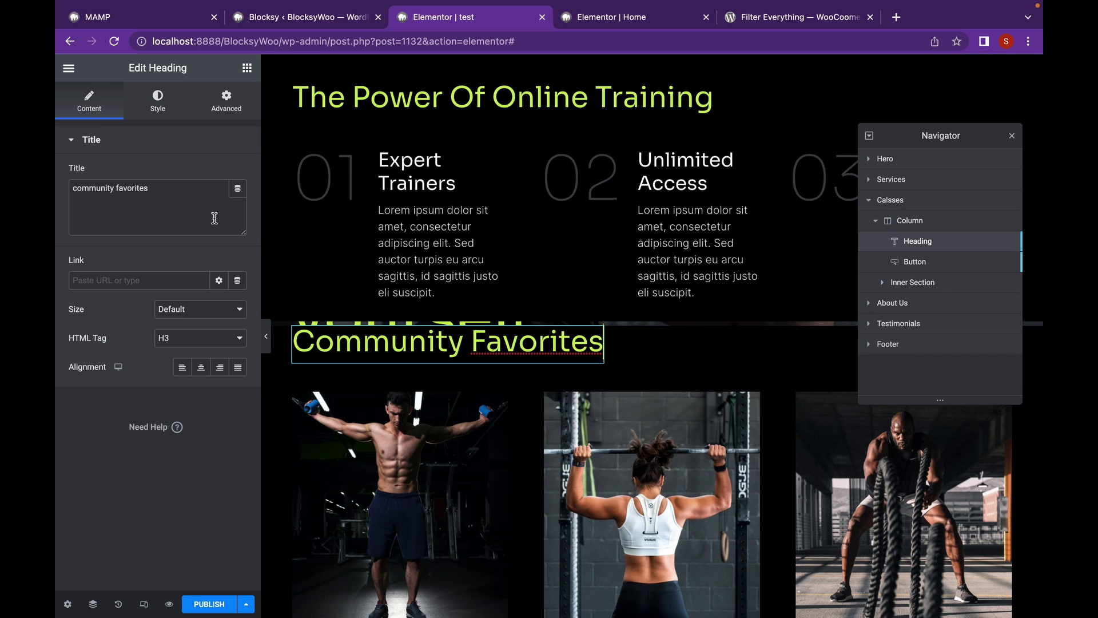
Unlink the Community Favorites heading's margin and padding and set its top padding to 40
left_click(239, 110)
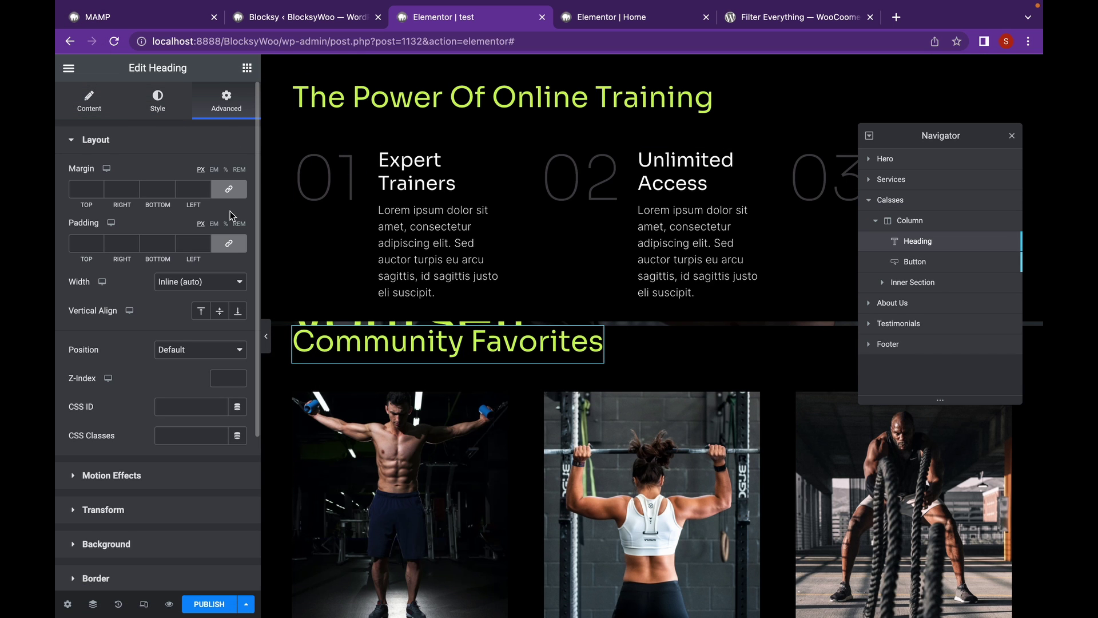
left_click(229, 189)
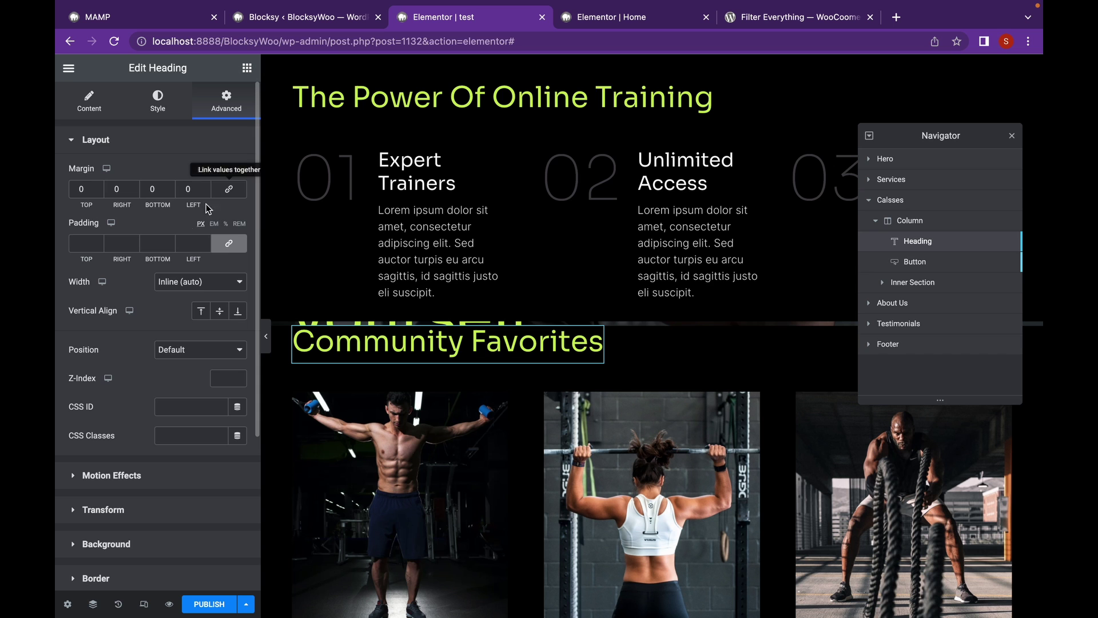
left_click(228, 249)
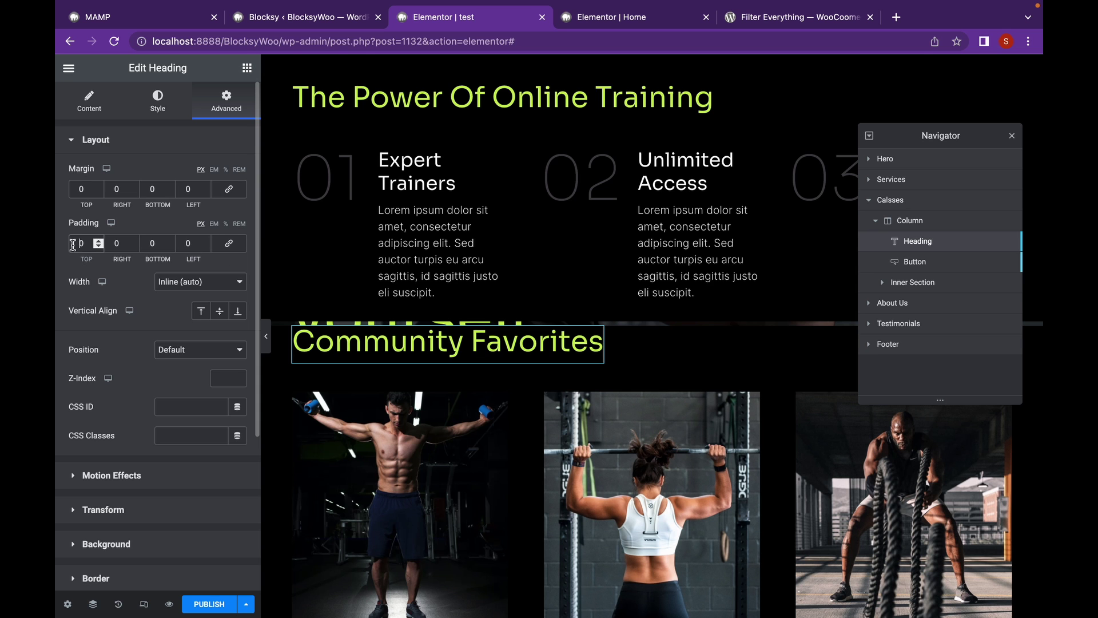
type("40")
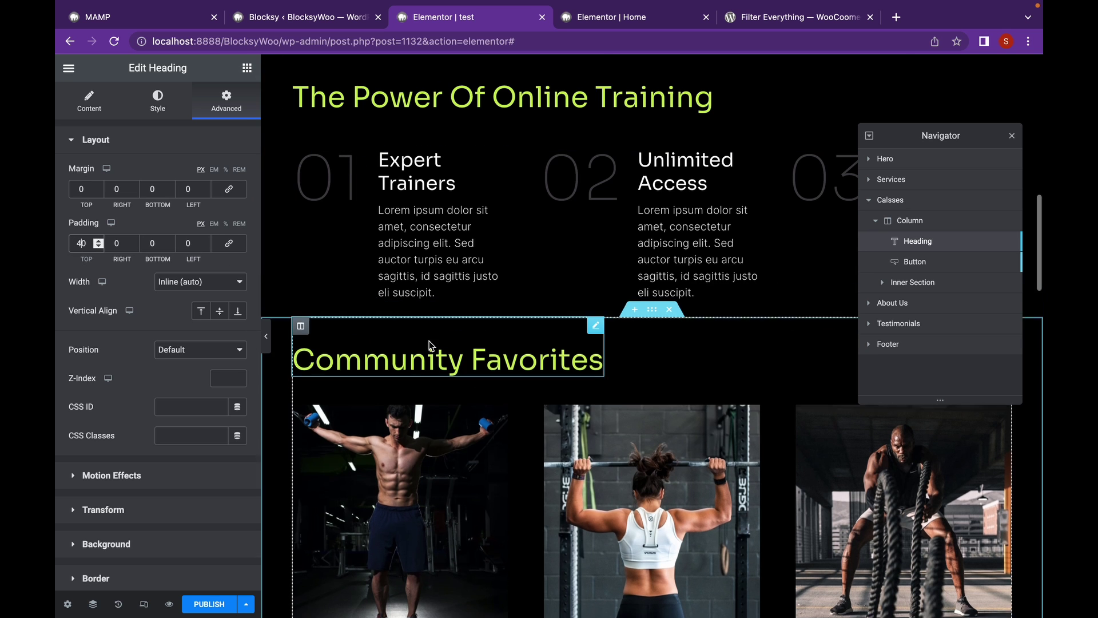
scroll(430, 345, "down", 5)
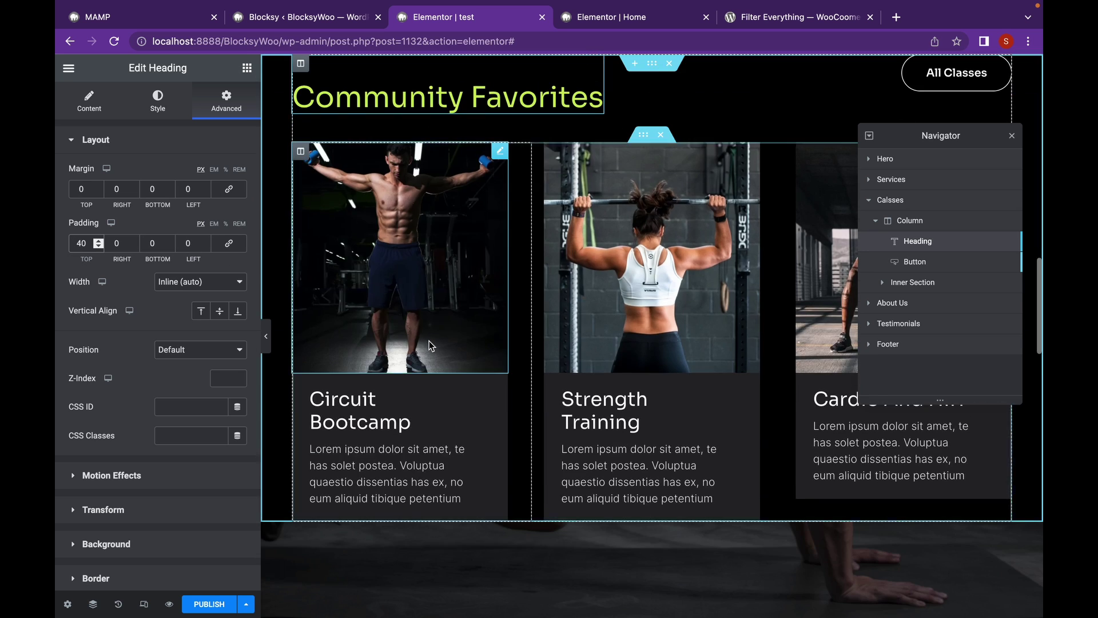
Give the Circuit Bootcamp column a 40 px bottom margin
left_click(400, 453)
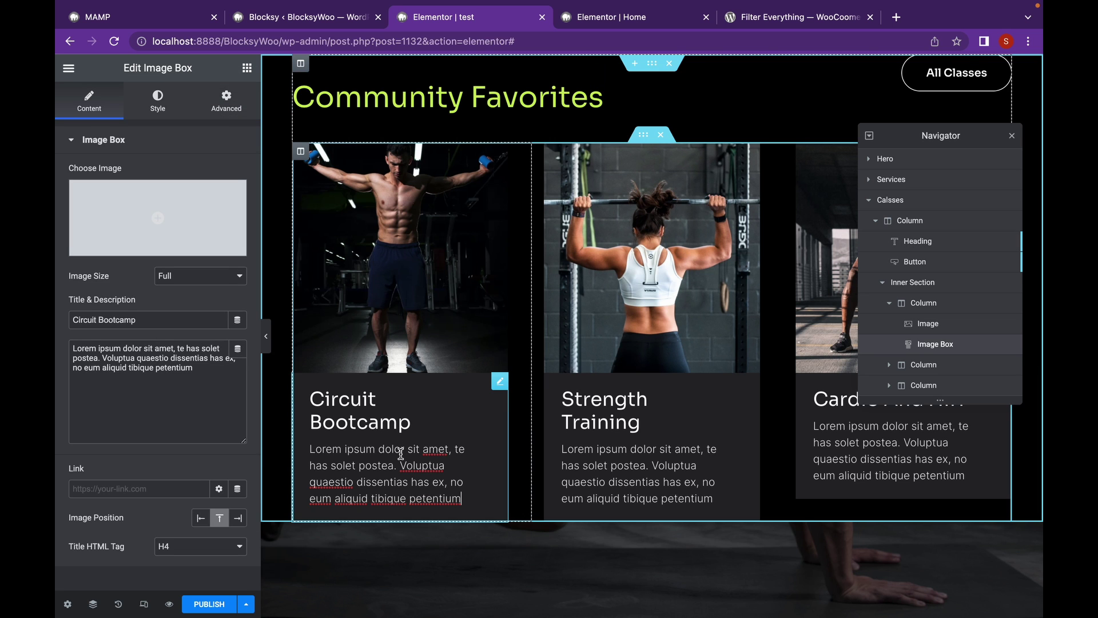
left_click(300, 151)
left_click(216, 113)
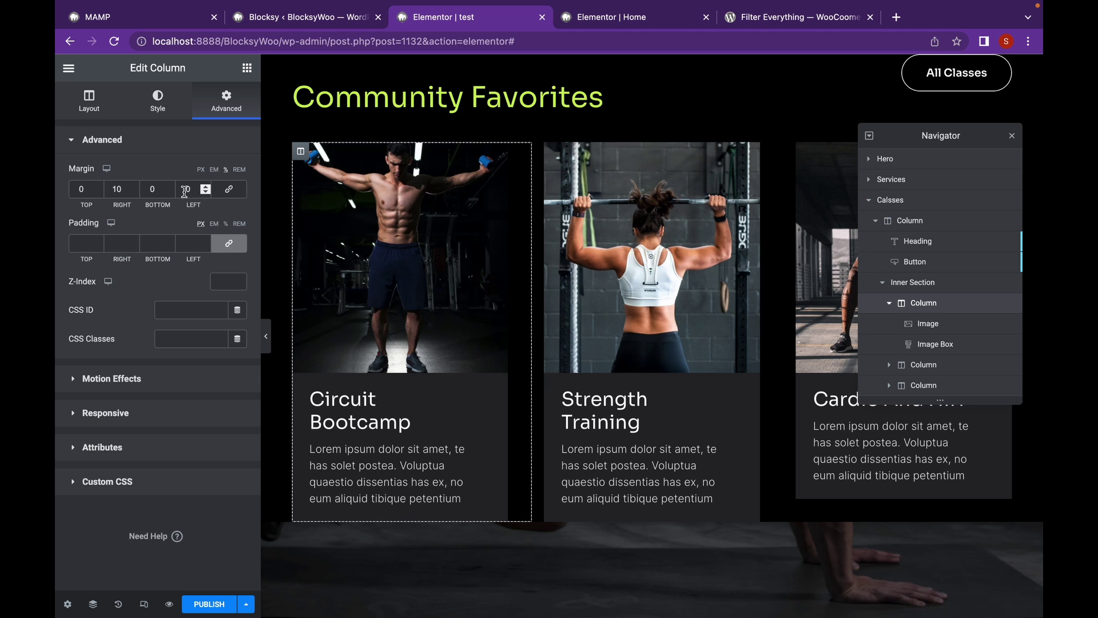
left_click(147, 188)
type("4")
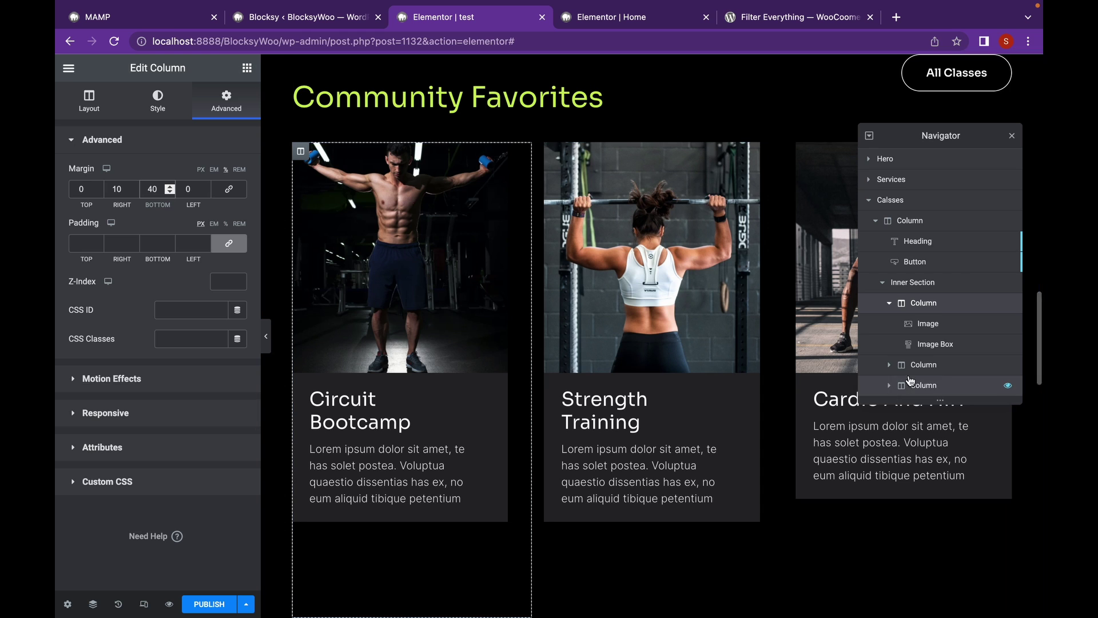
left_click(872, 204)
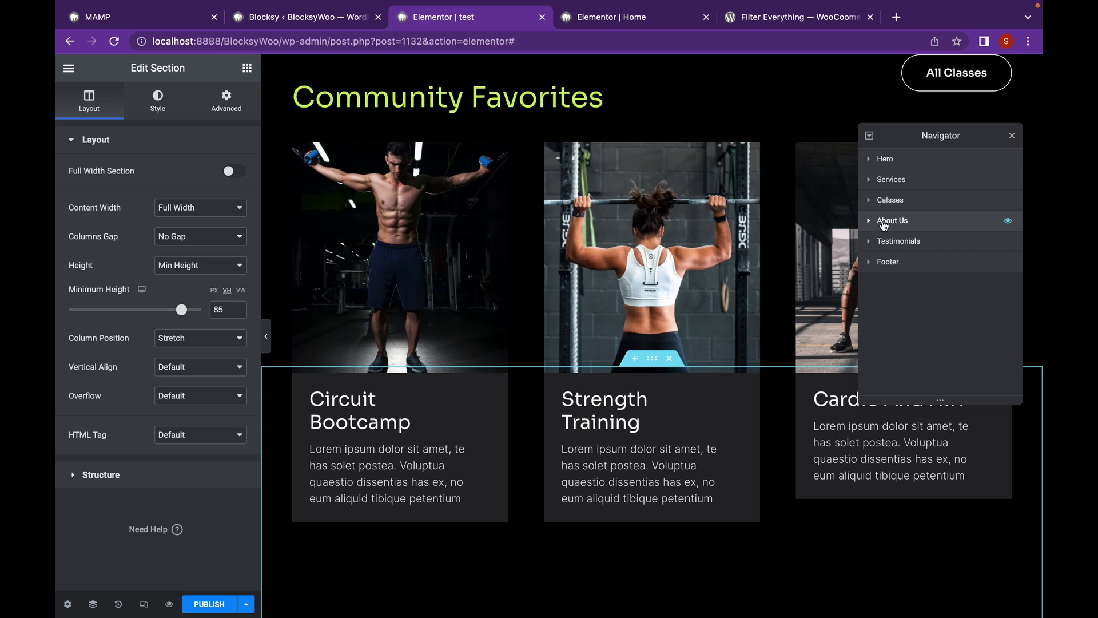
Make the About Us section full width, with z-index 8 and sticky to the top, then scroll to check
left_click(230, 172)
left_click(224, 111)
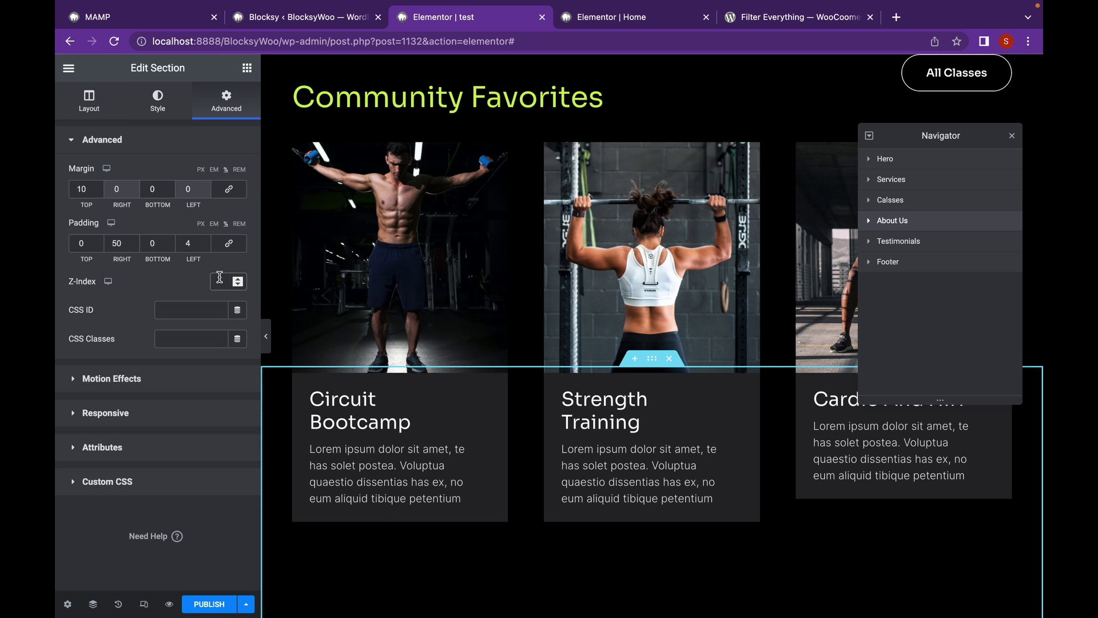
type("8")
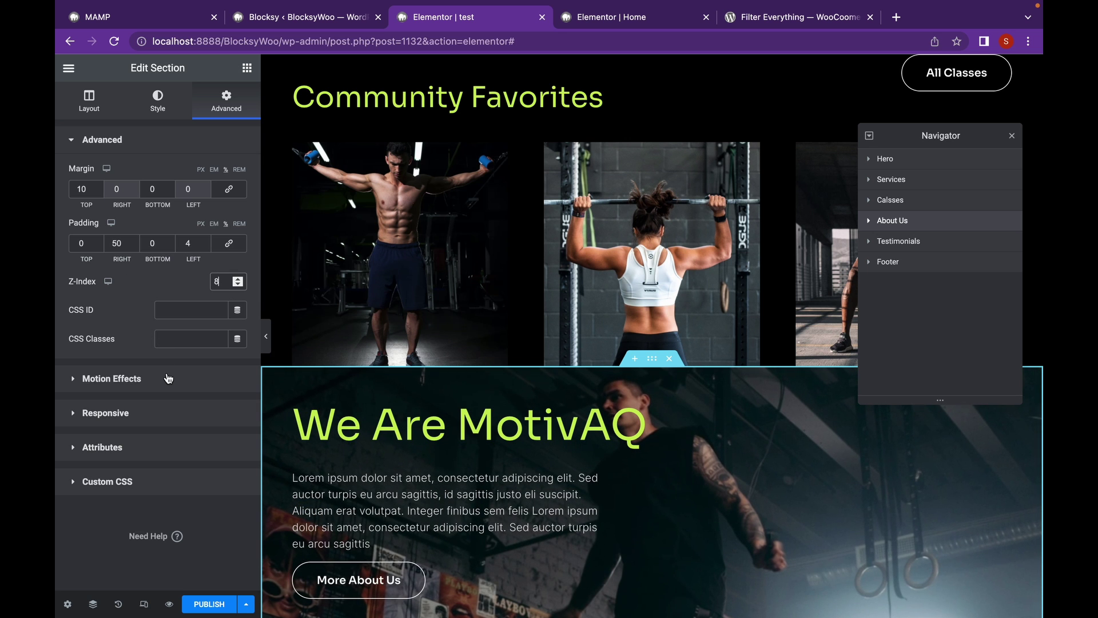
left_click(163, 382)
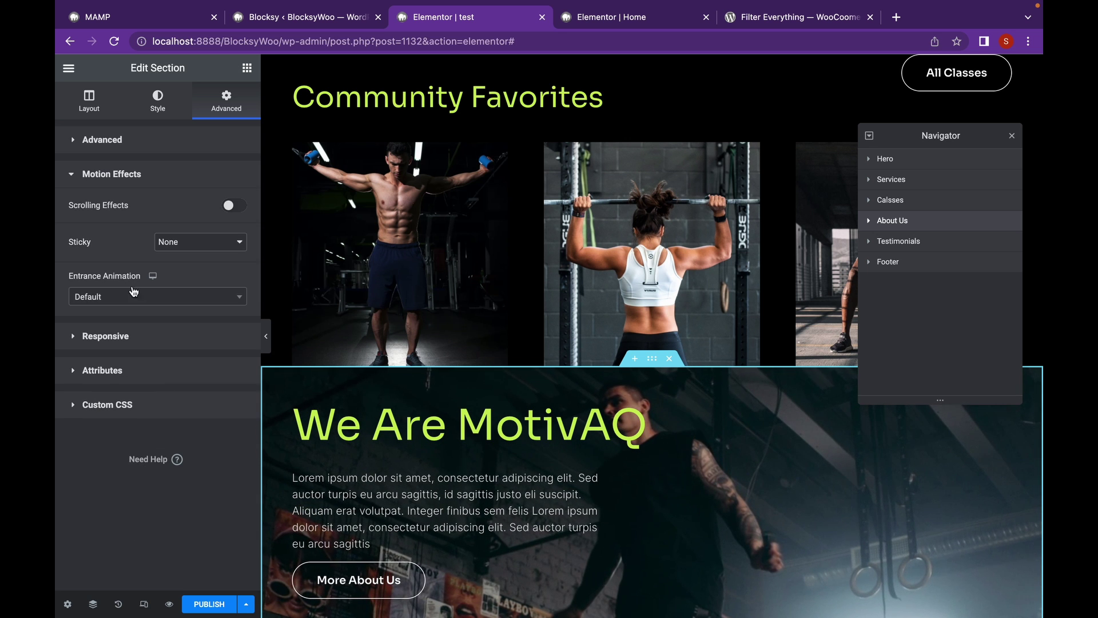
left_click(191, 248)
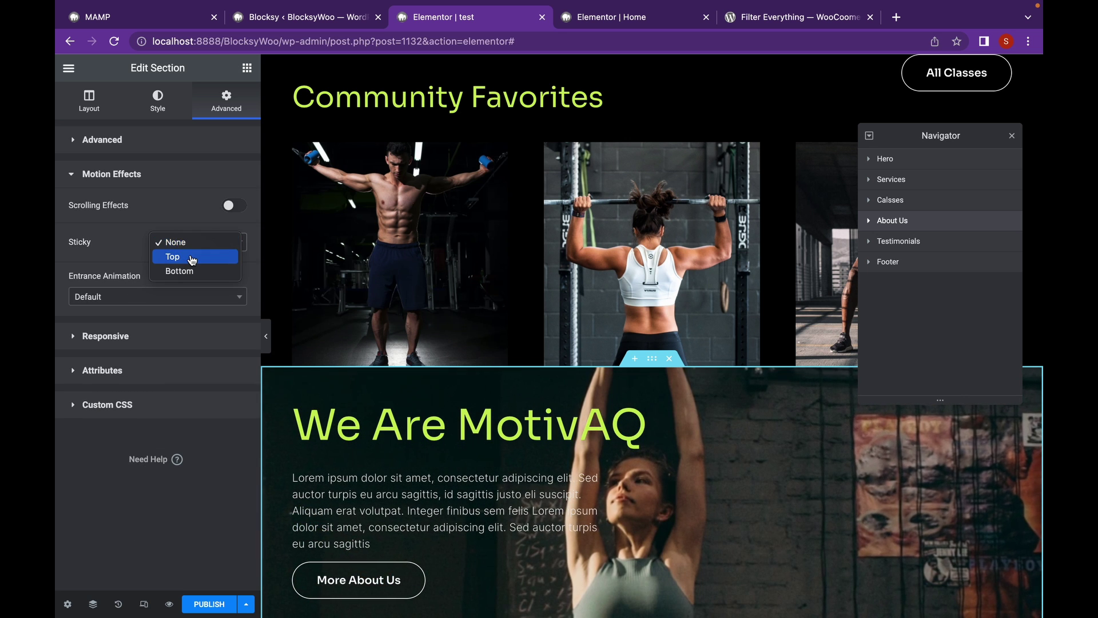
left_click(191, 260)
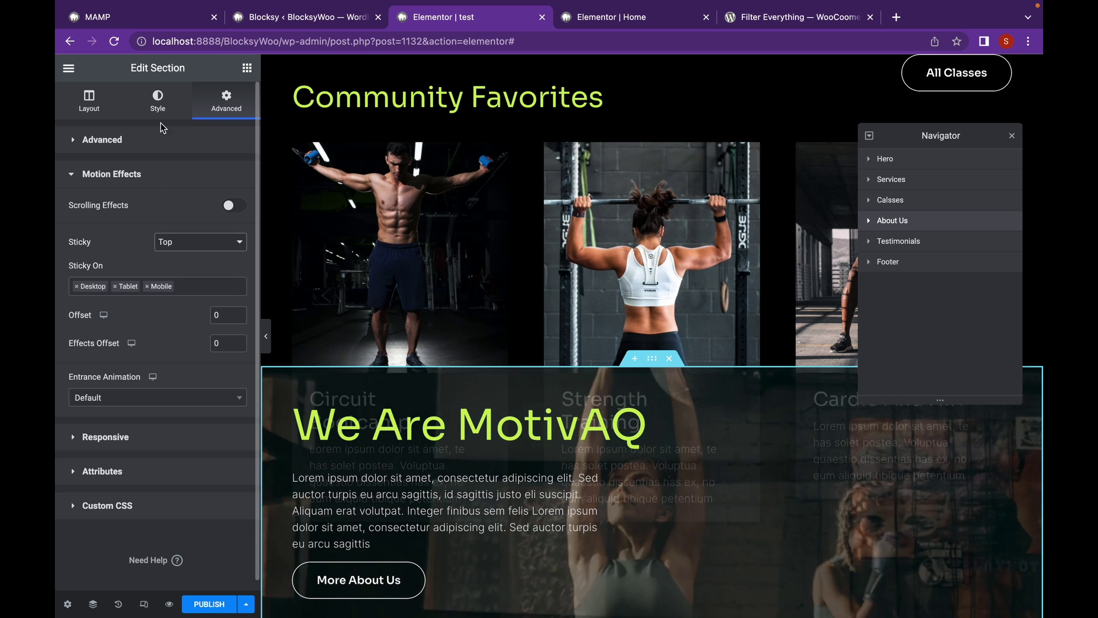
scroll(398, 318, "down", 3)
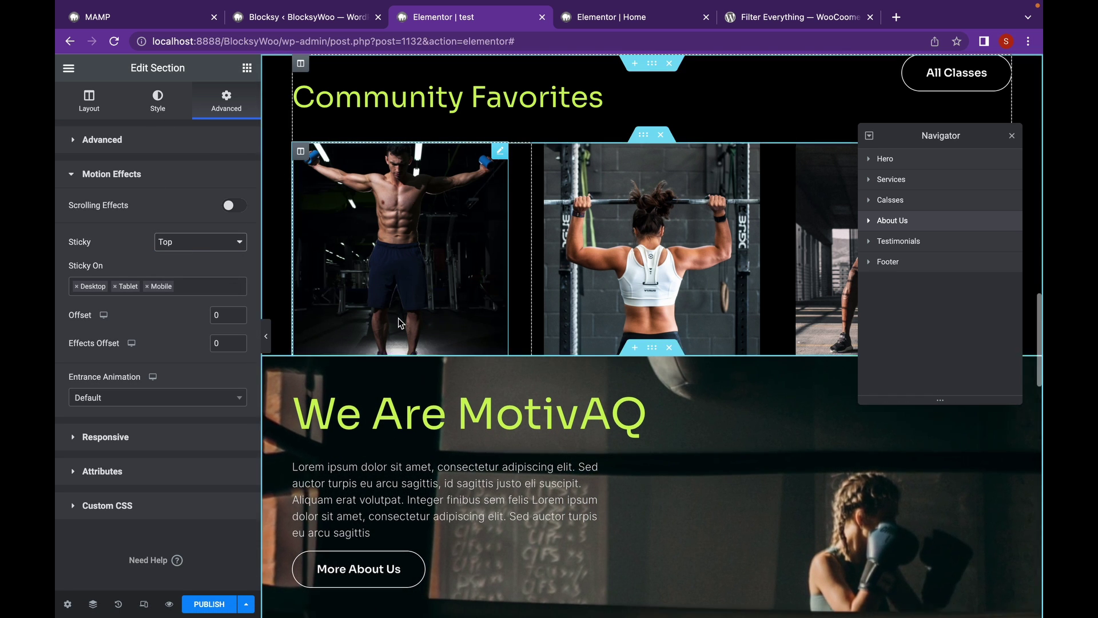
scroll(398, 322, "down", 3)
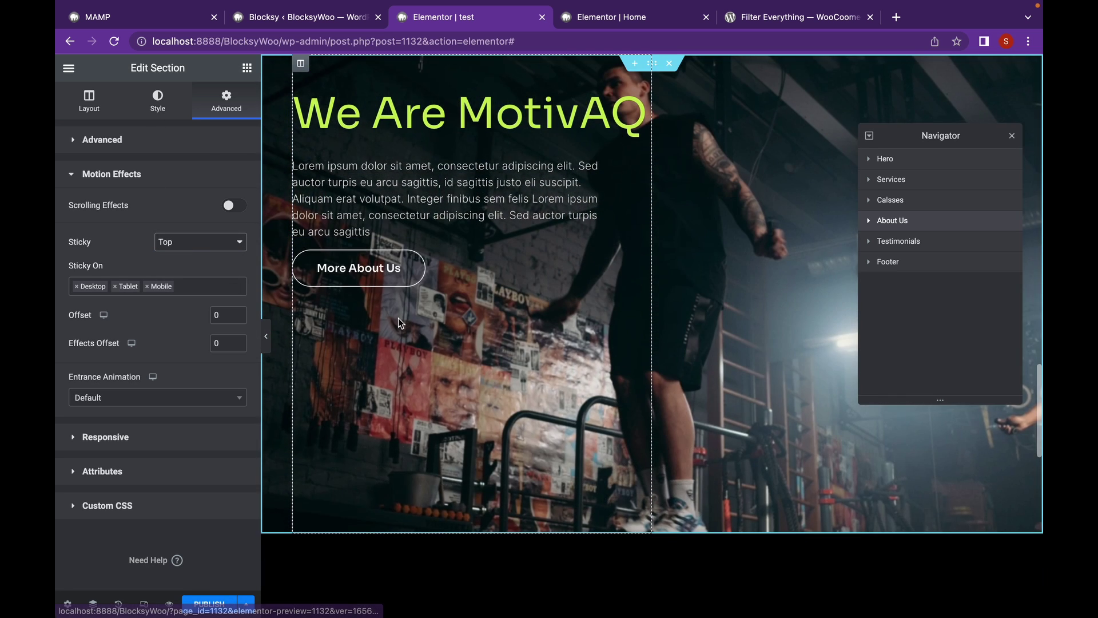
scroll(398, 318, "up", 5)
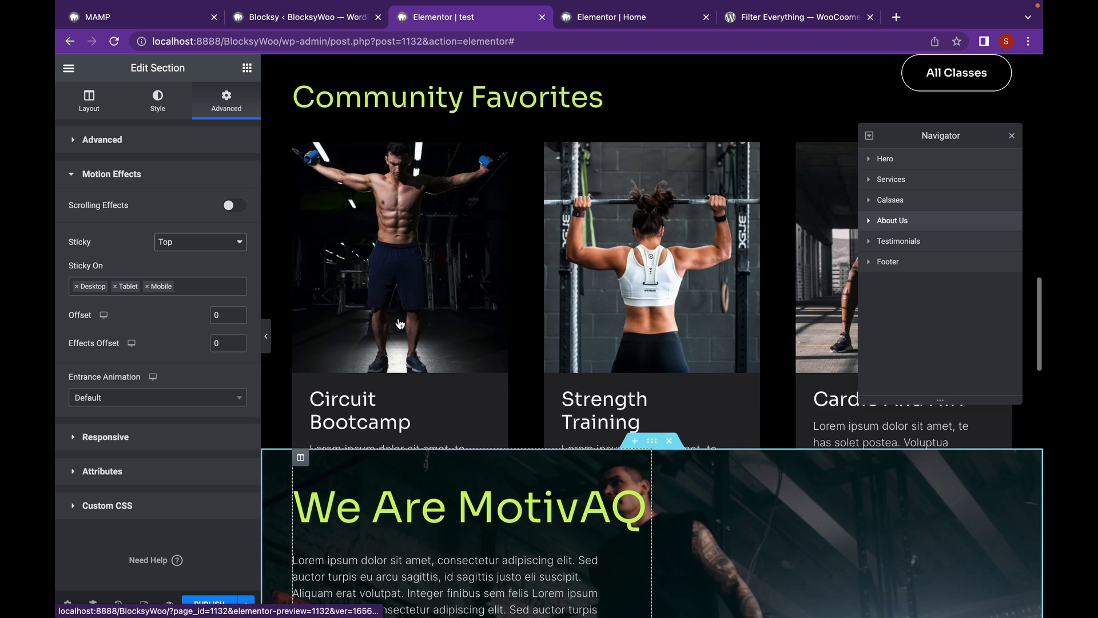
scroll(398, 318, "up", 10)
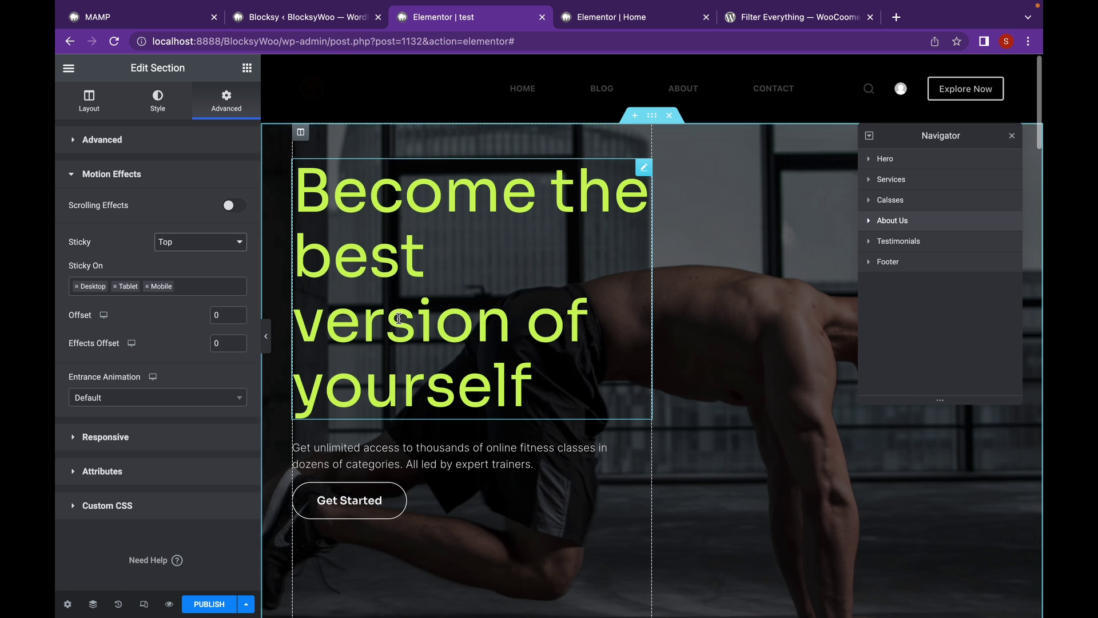
Publish the page and scroll through its preview to watch the black sections stack
left_click(198, 609)
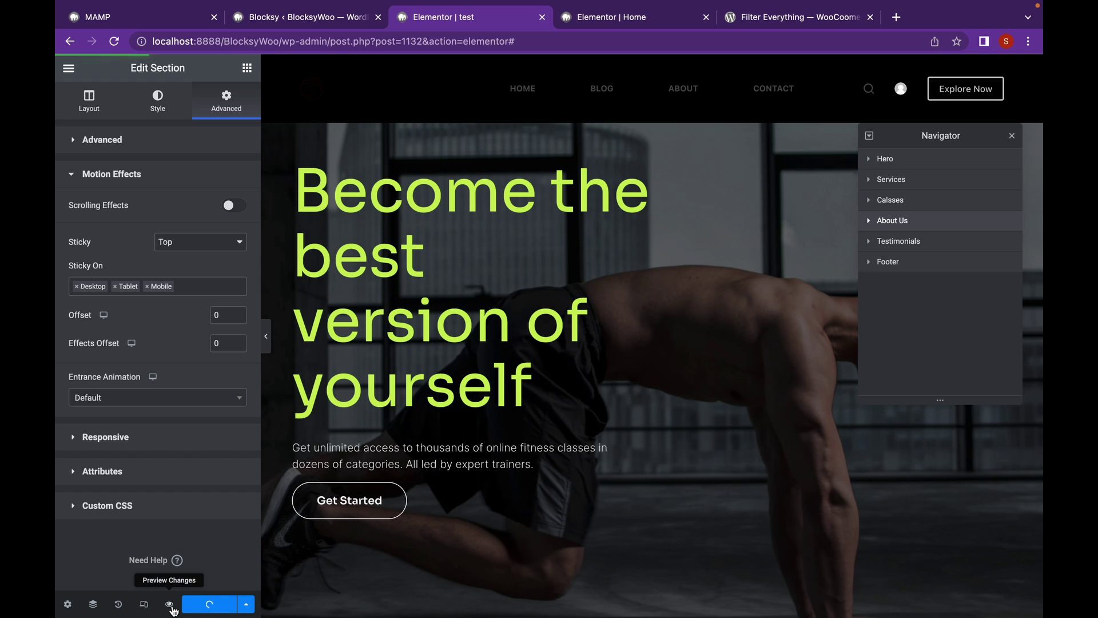
left_click(170, 605)
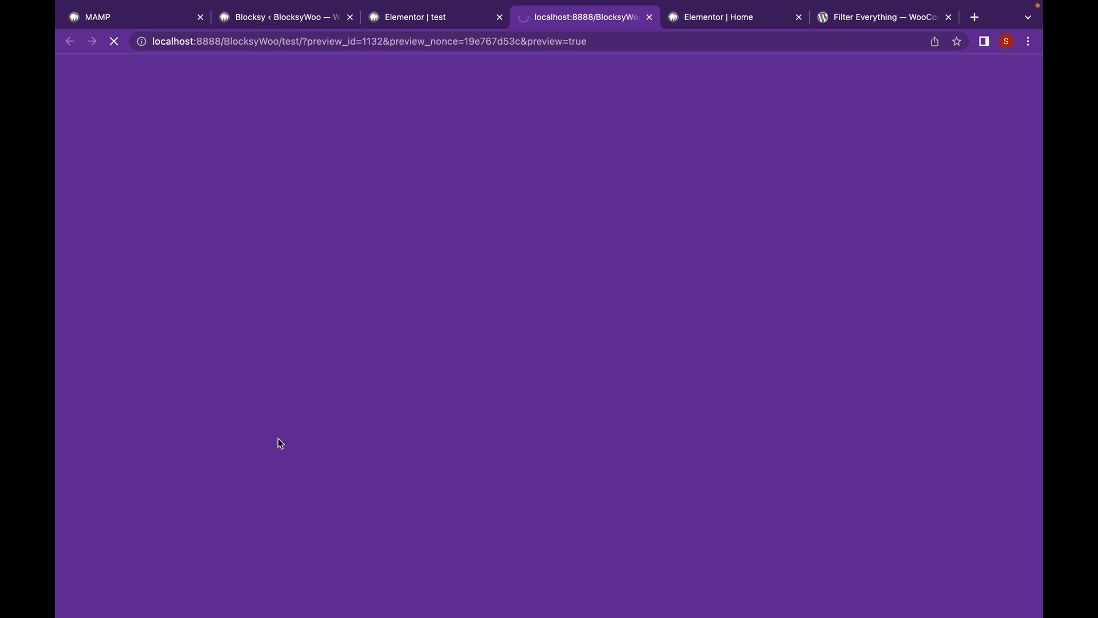
scroll(469, 268, "down", 2)
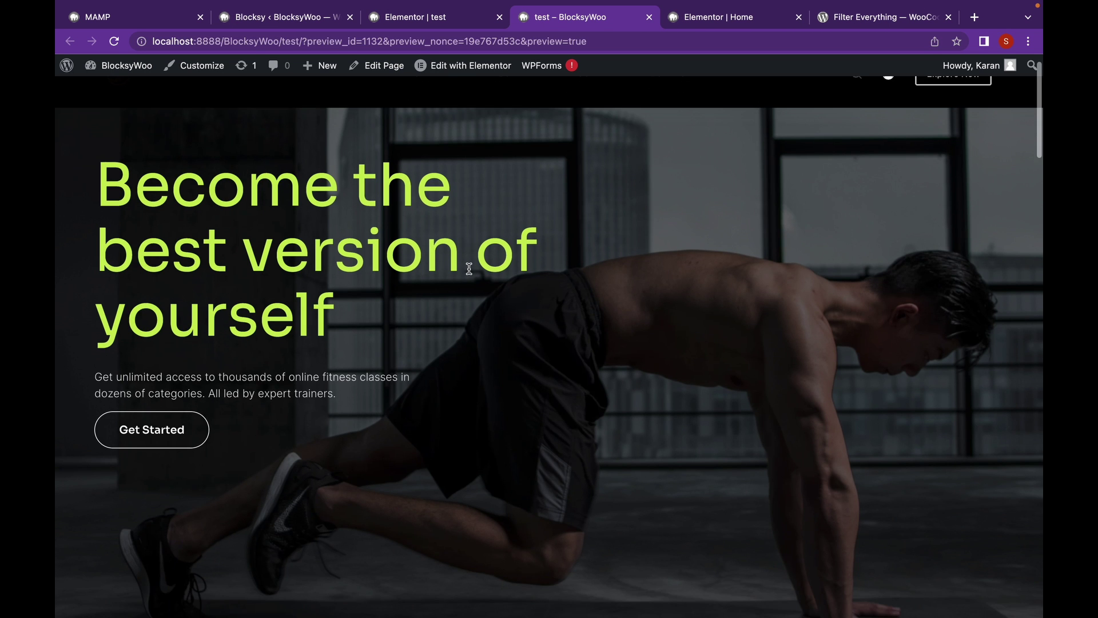
scroll(469, 268, "down", 5)
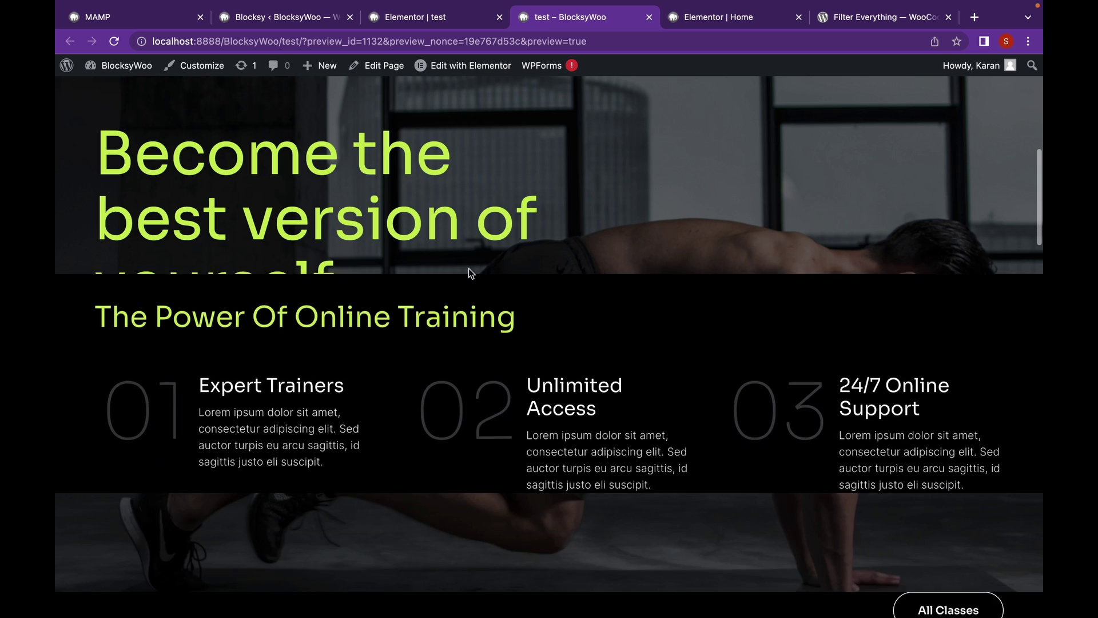
scroll(468, 269, "down", 5)
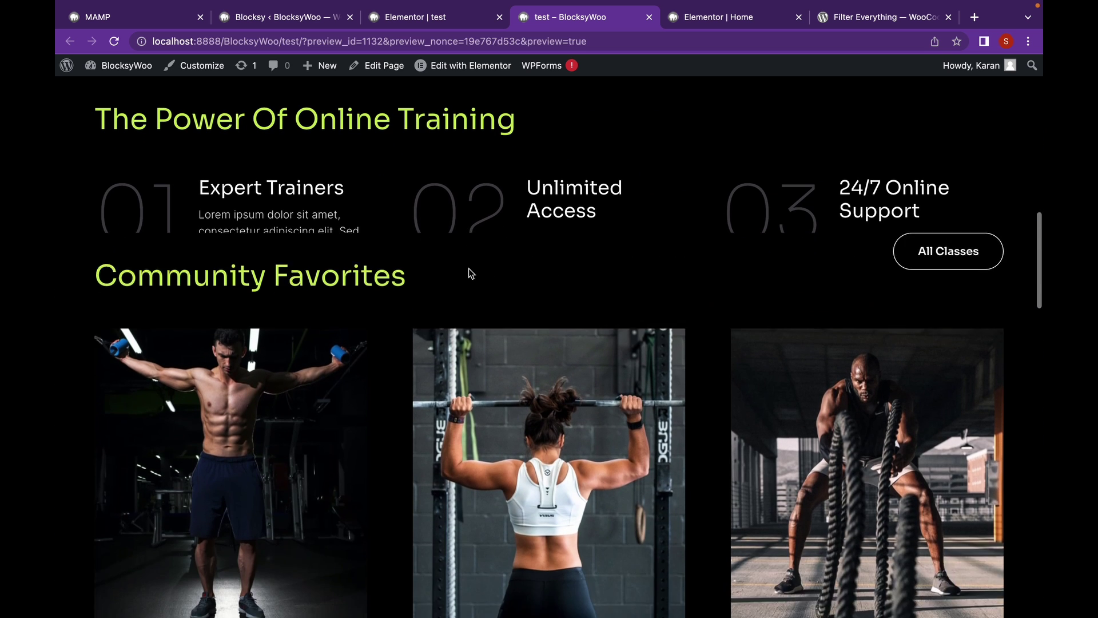
scroll(468, 269, "down", 5)
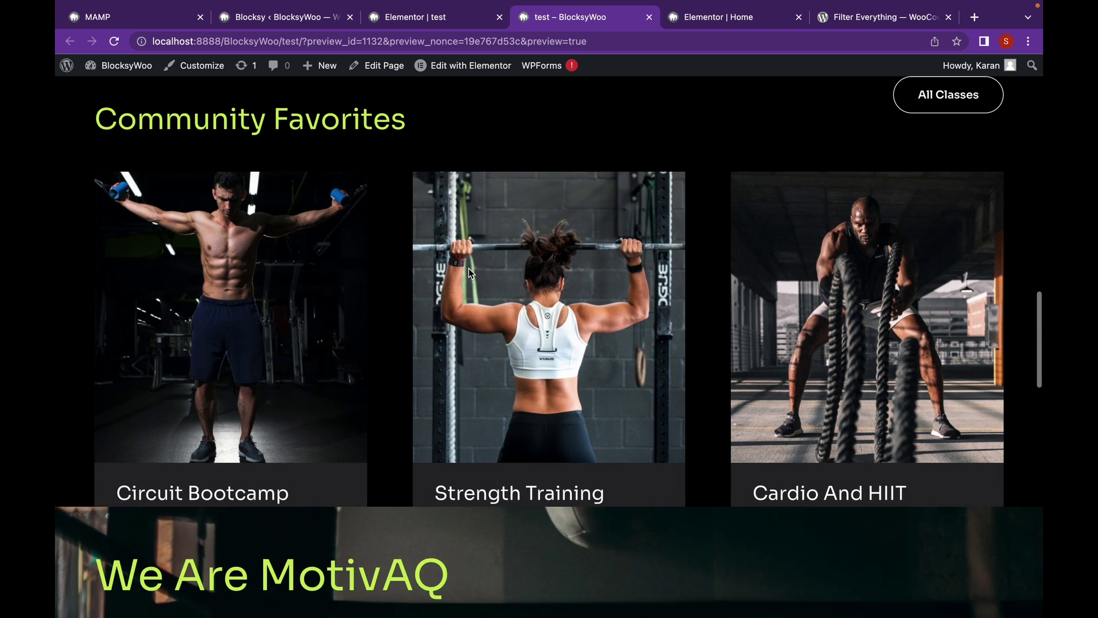
scroll(468, 271, "down", 5)
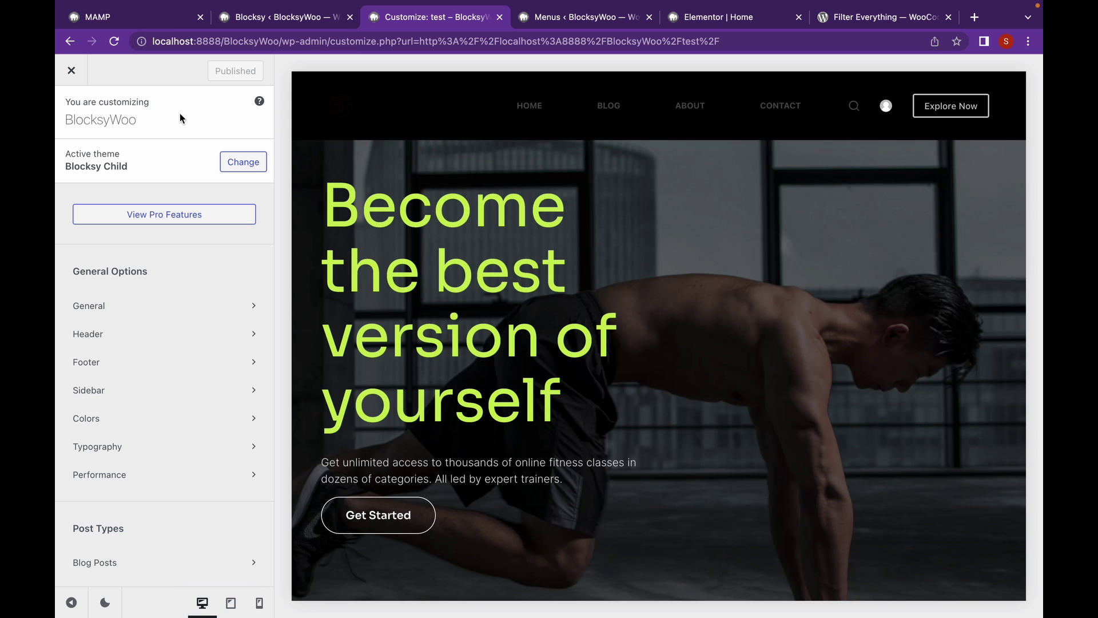
Turn on Sticky Functionality for the Blocksy Global Header
scroll(126, 198, "down", 1)
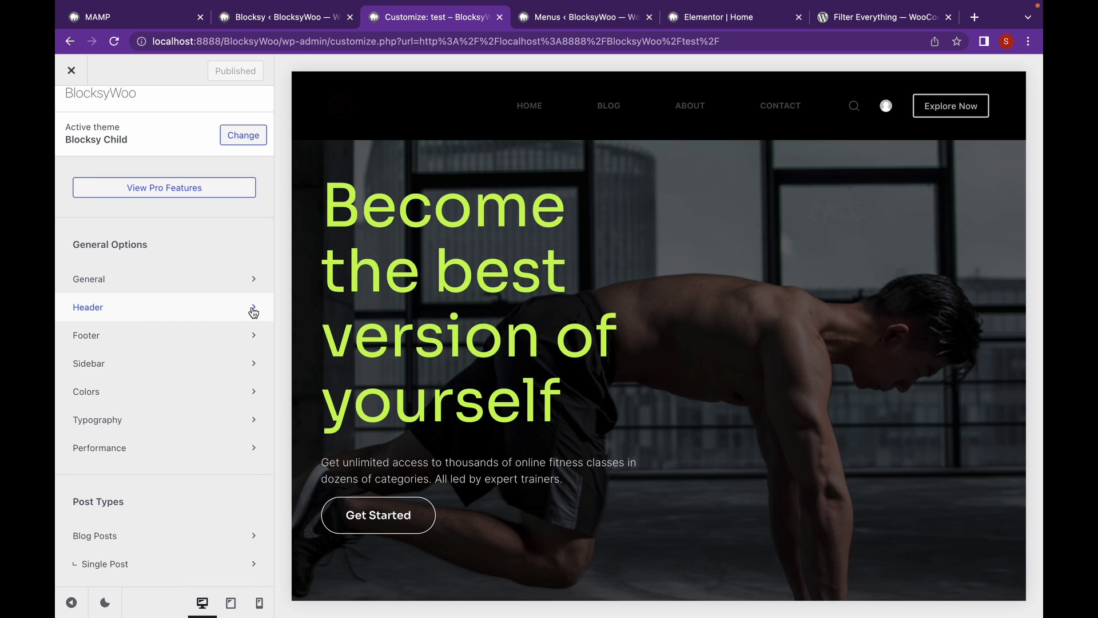
left_click(253, 312)
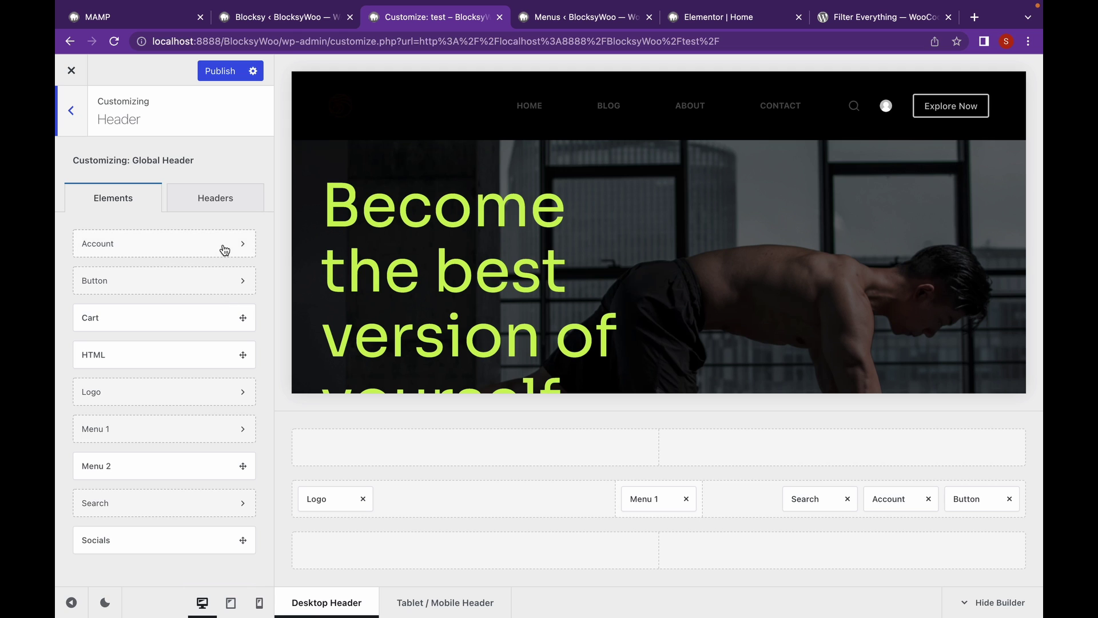
left_click(216, 209)
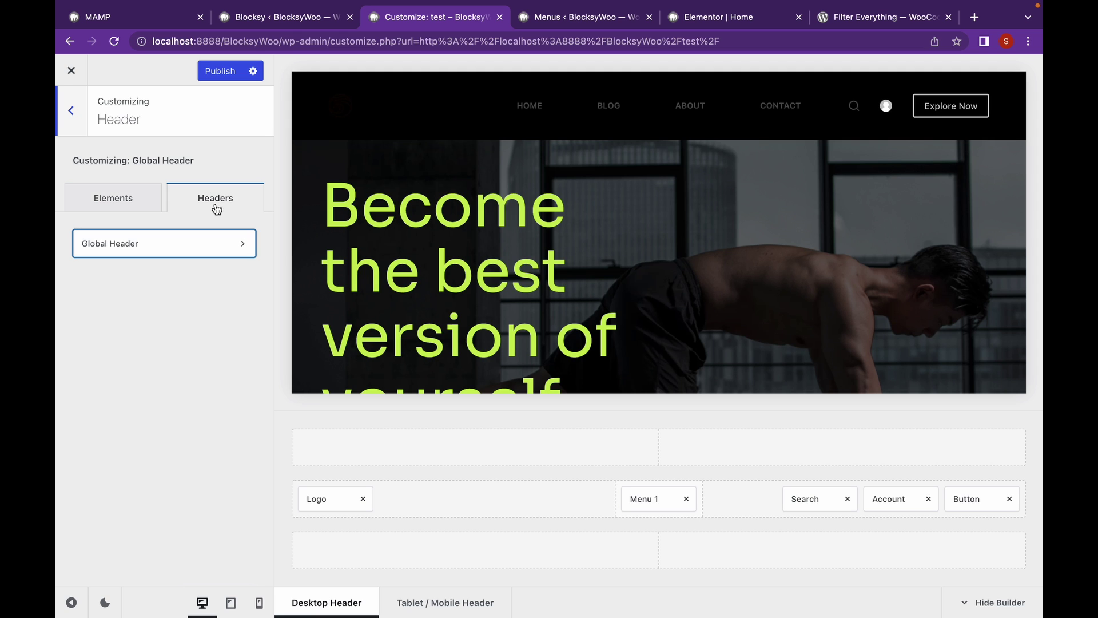
left_click(226, 244)
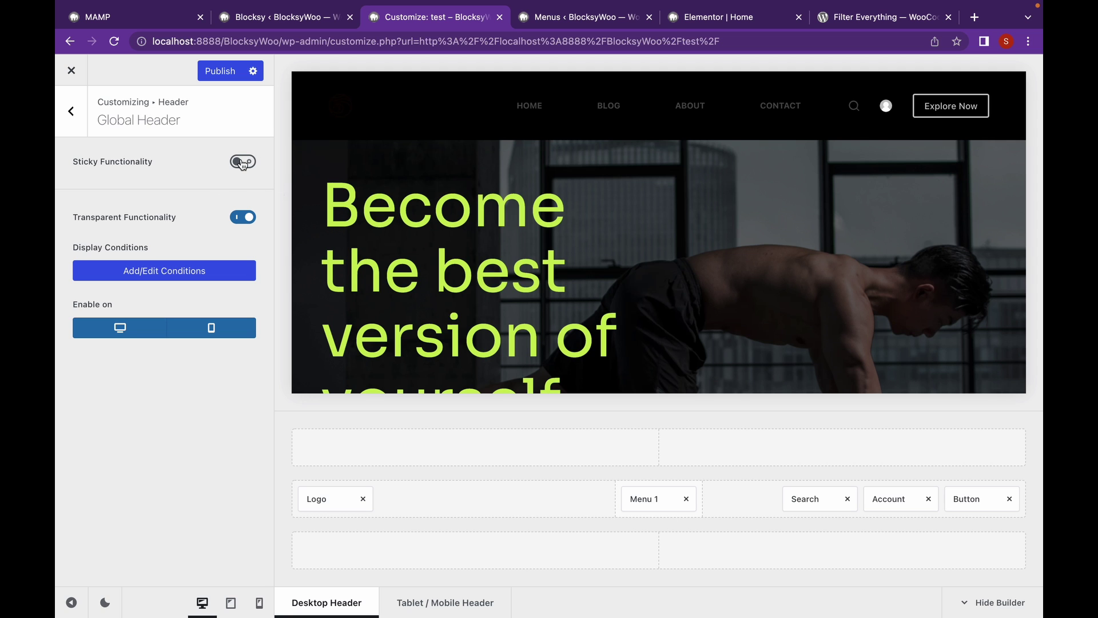
left_click(243, 163)
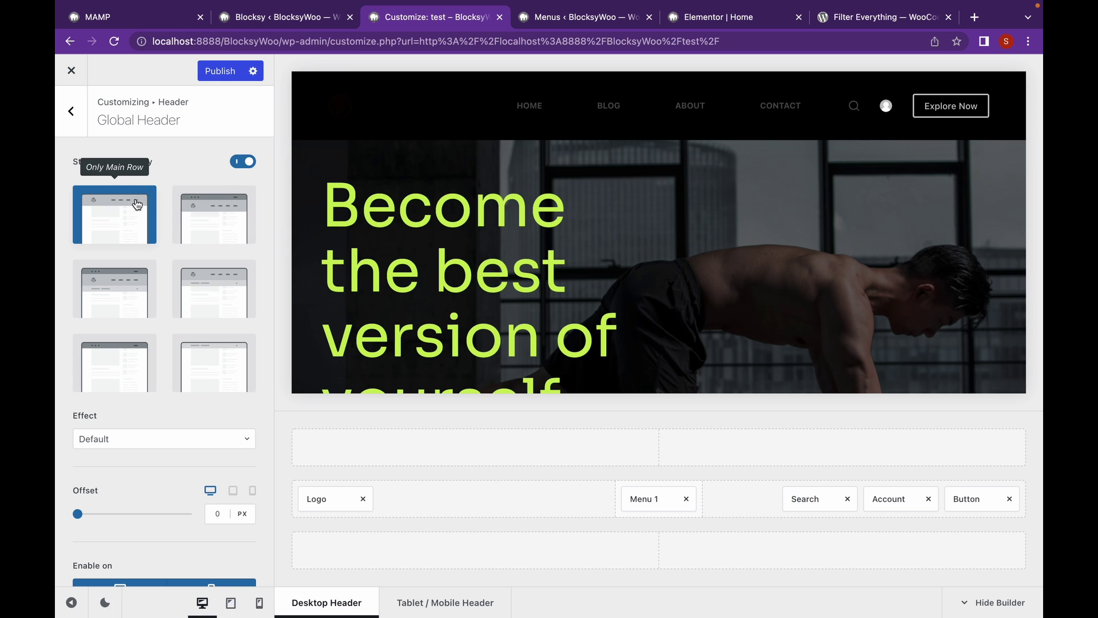
Set the sticky effect to Slide Down, publish the header changes, and exit the Customizer
scroll(148, 257, "down", 3)
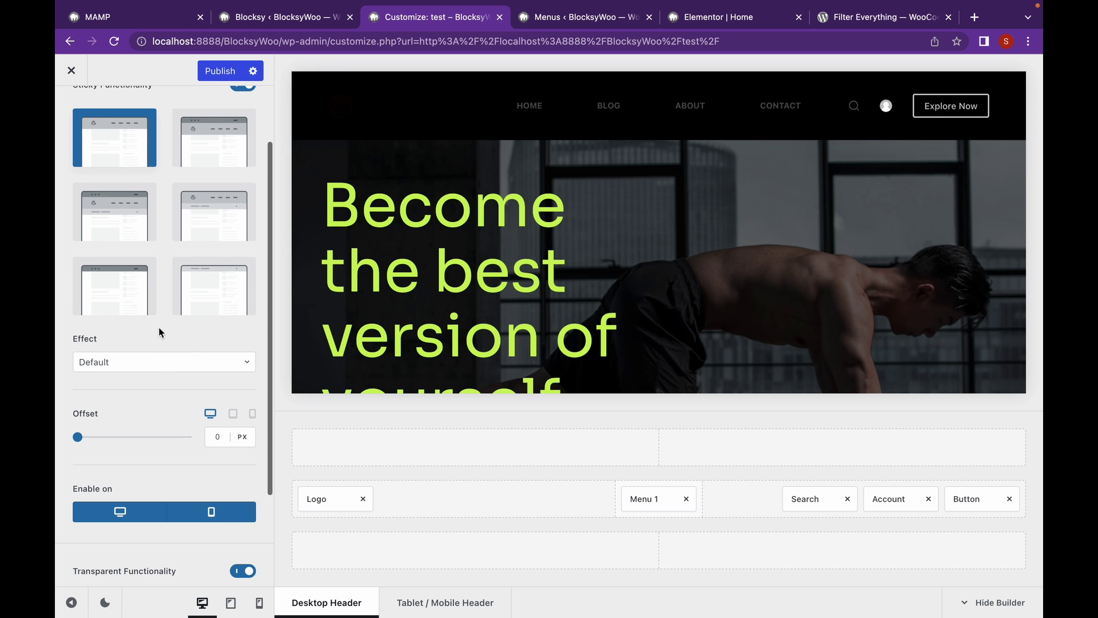
left_click(173, 364)
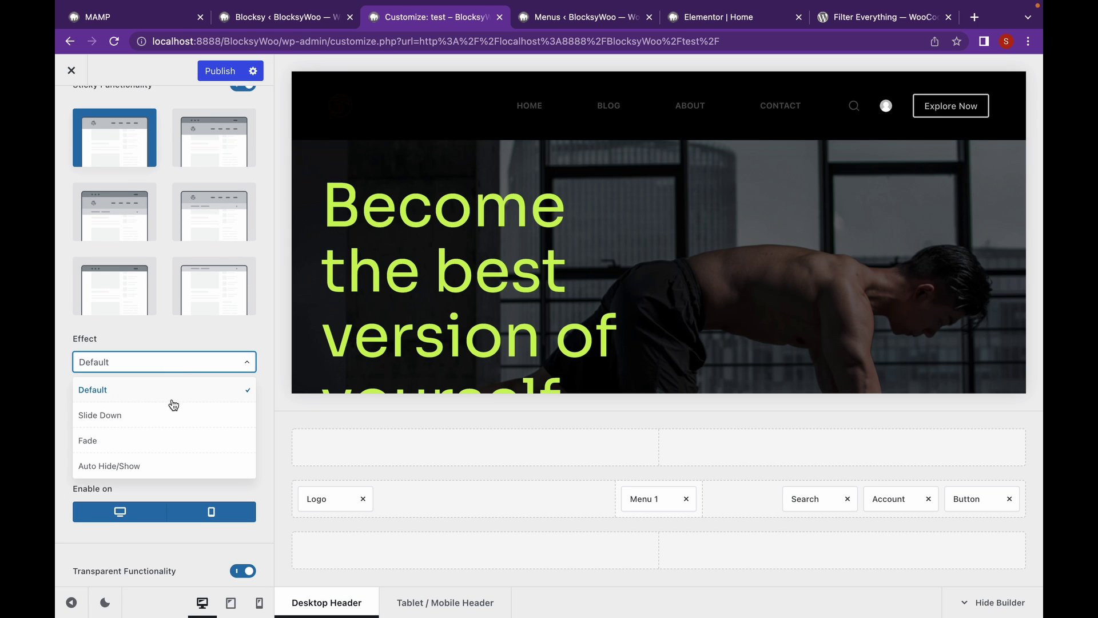
left_click(176, 421)
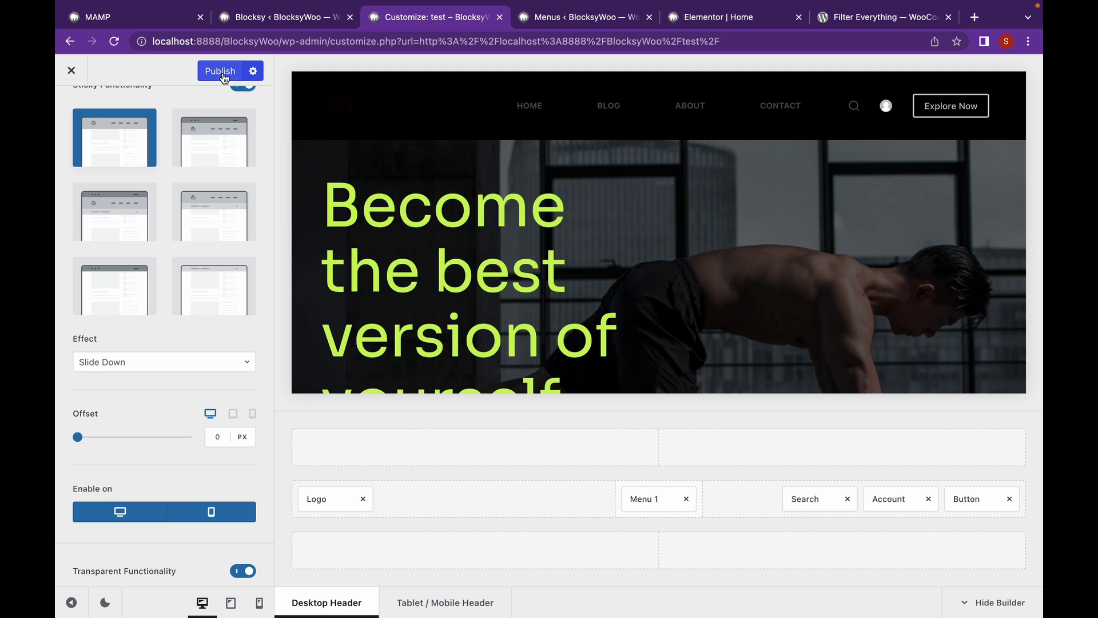
left_click(222, 72)
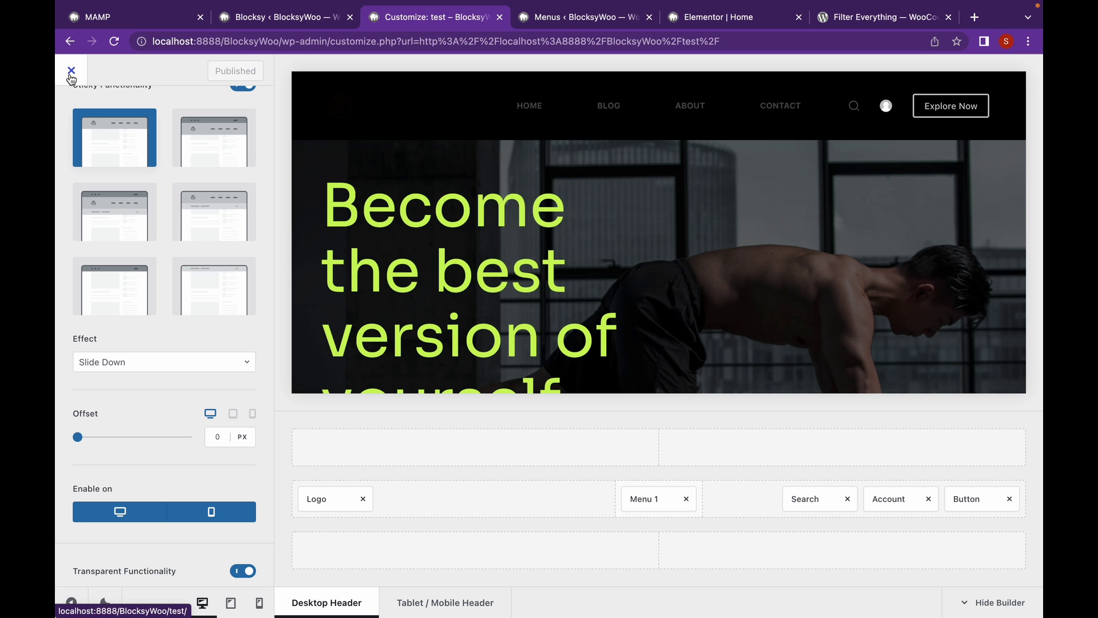
left_click(70, 72)
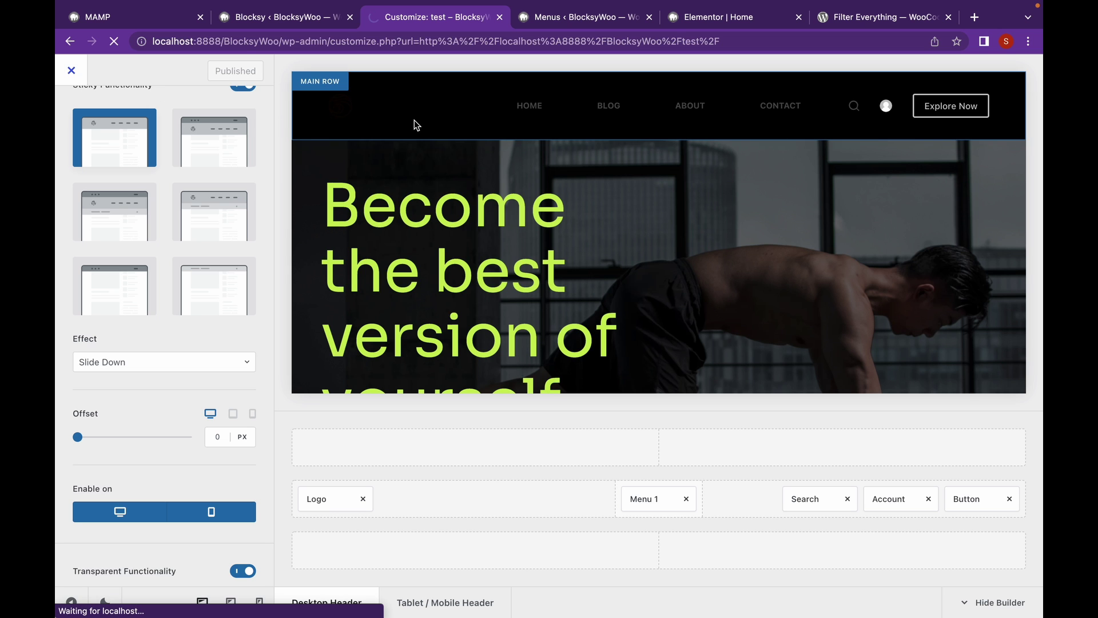
Scroll down the live test page to check the sticky header over the stacking black sections
scroll(413, 210, "down", 2)
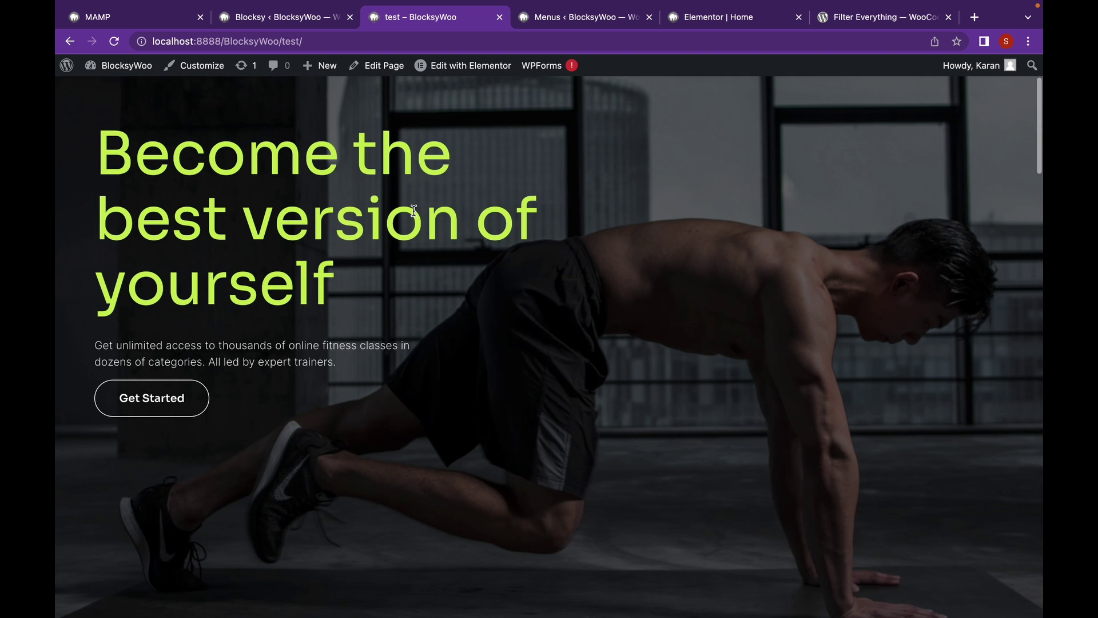
scroll(414, 210, "down", 6)
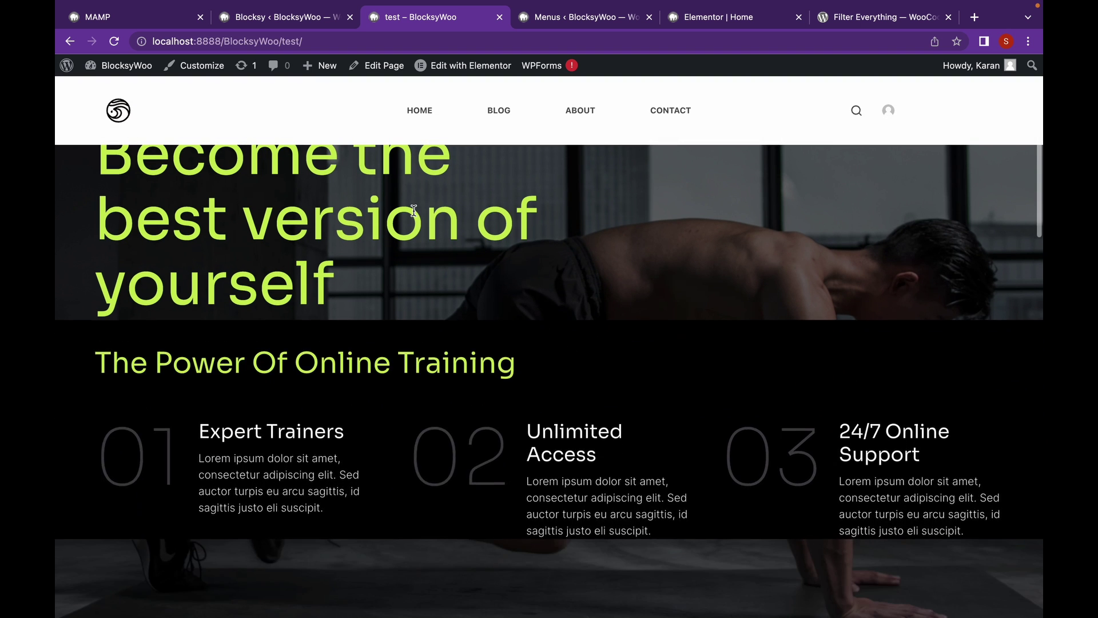
scroll(415, 215, "down", 5)
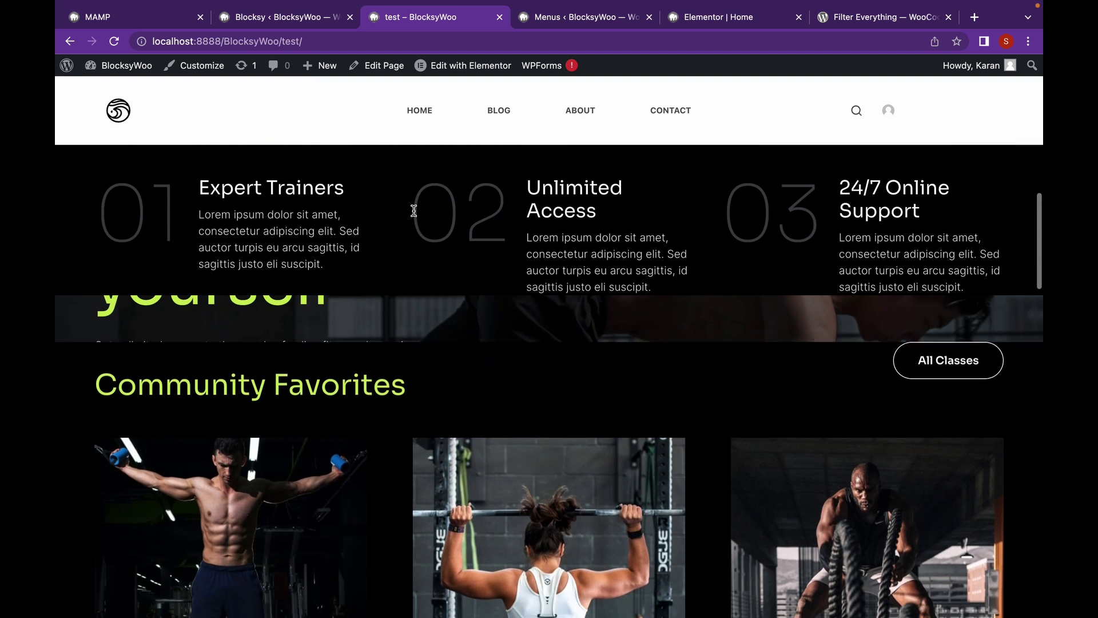
scroll(415, 215, "down", 5)
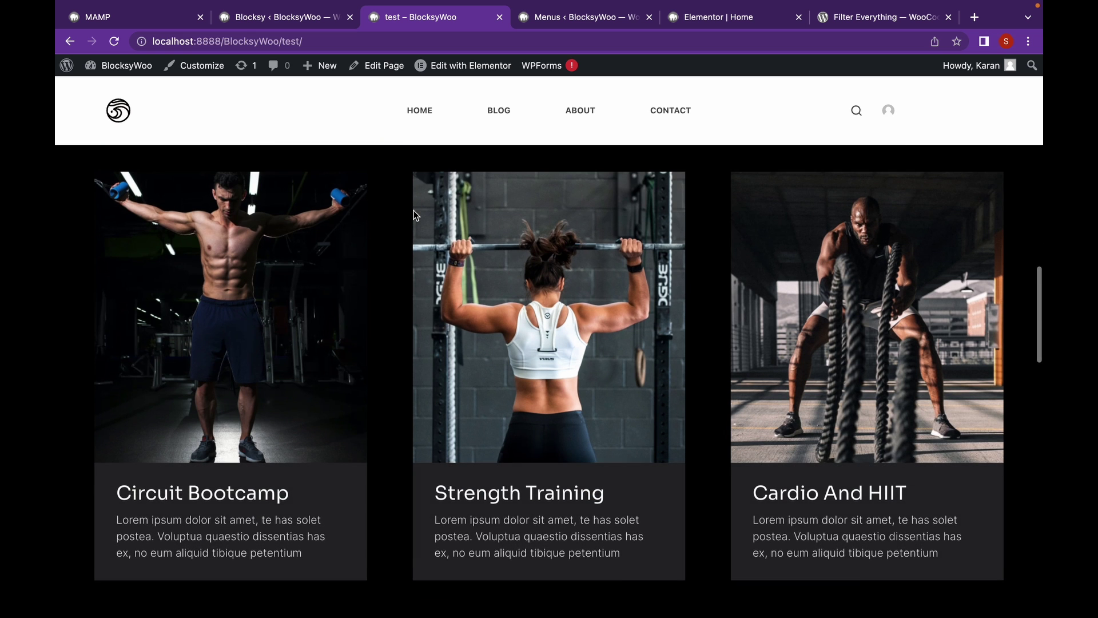
scroll(415, 215, "down", 4)
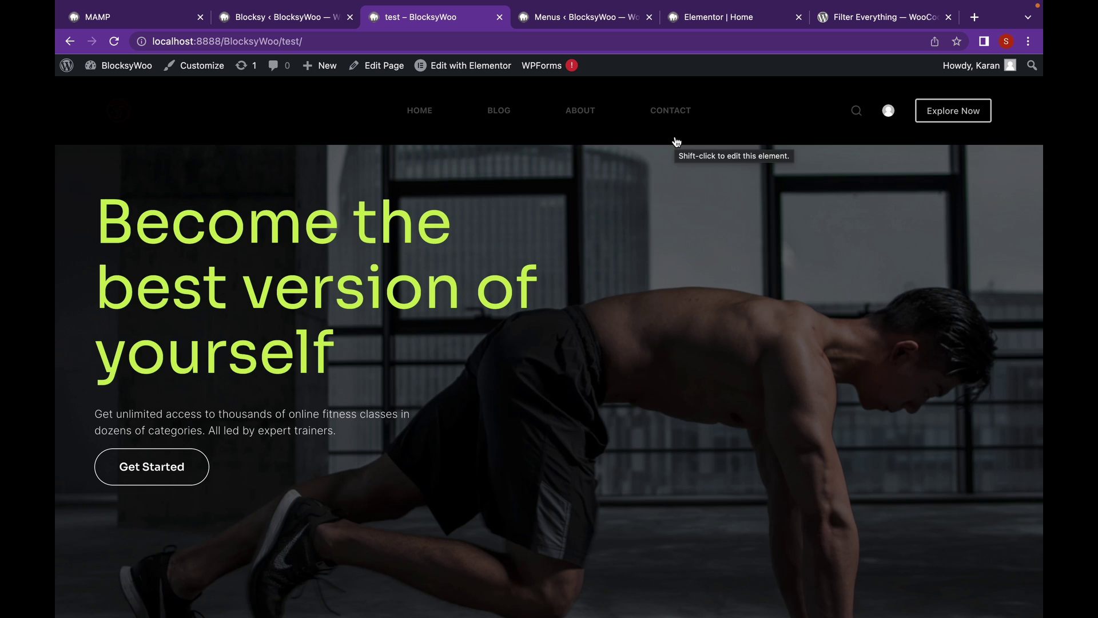
scroll(609, 200, "down", 2)
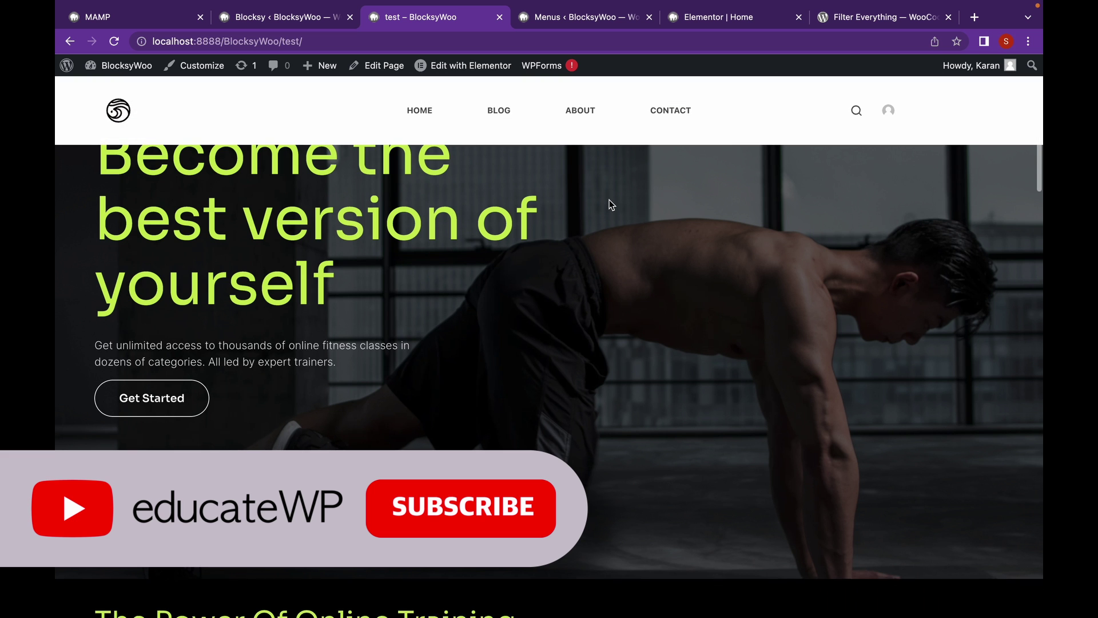